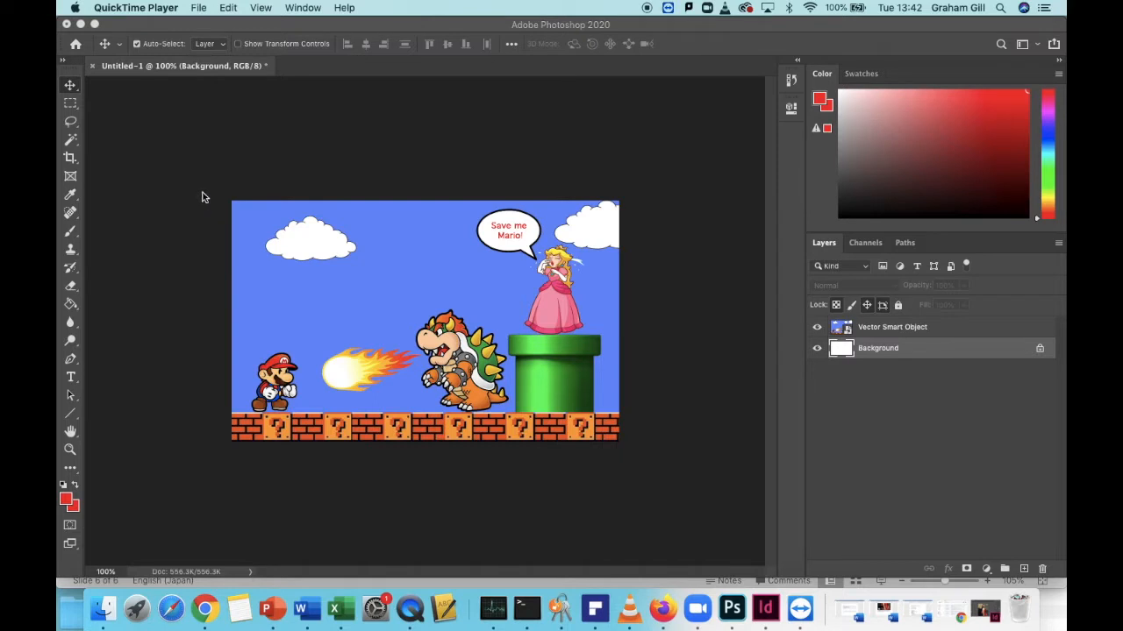
Open all the image files in the Mario Level Materials folder, from Background.jpg through Speech_Bubble.jpeg.
left_click(200, 115)
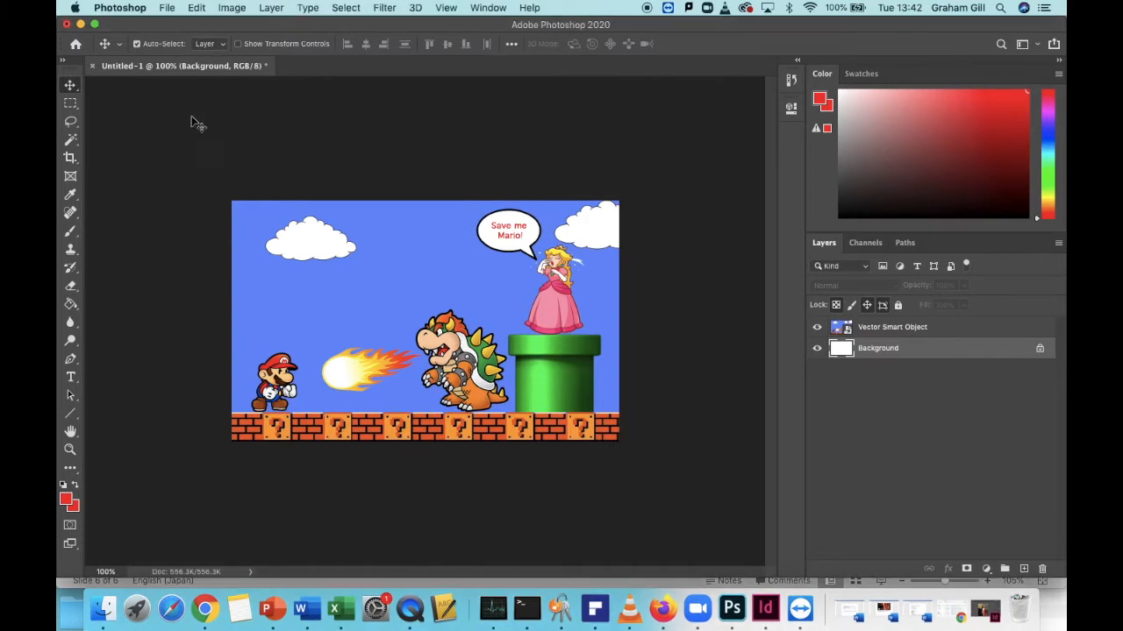
left_click(167, 8)
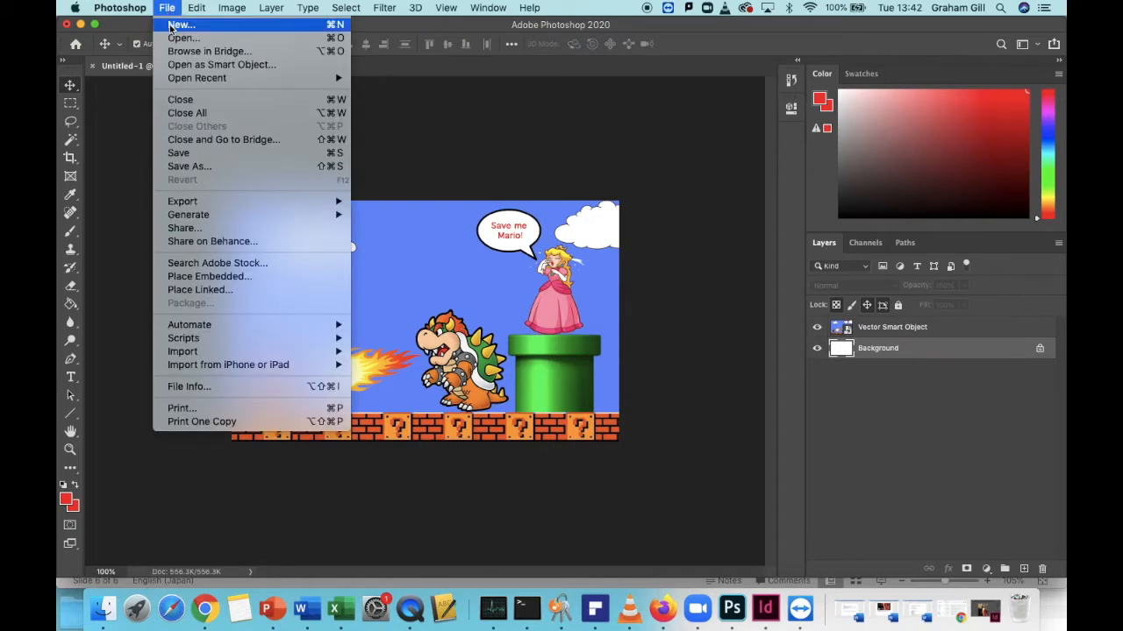
left_click(181, 39)
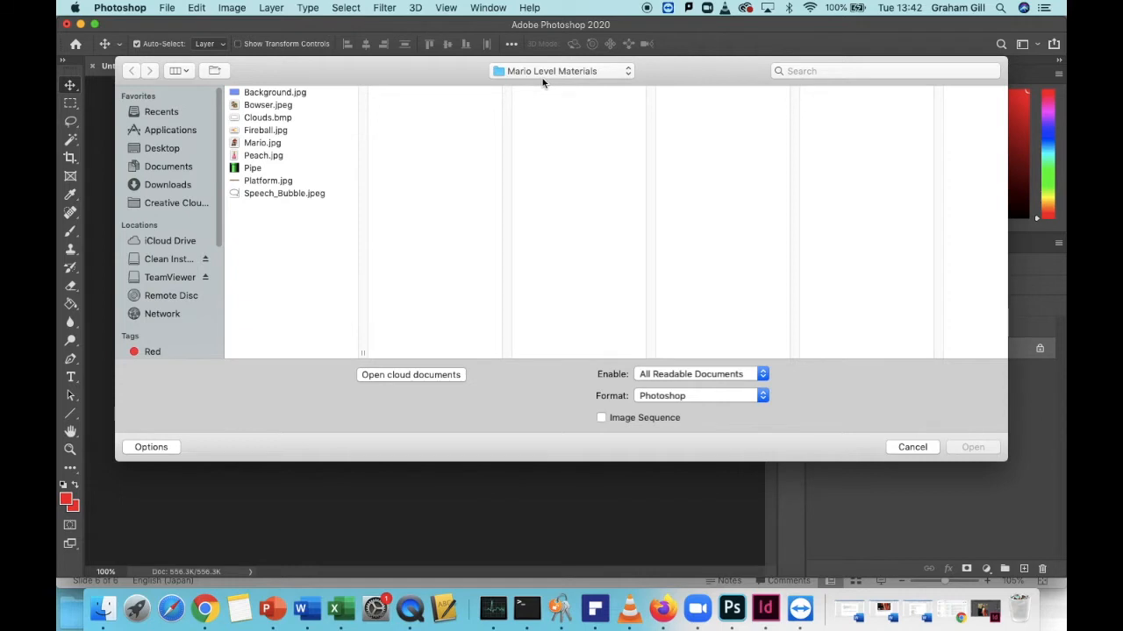
left_click(263, 94)
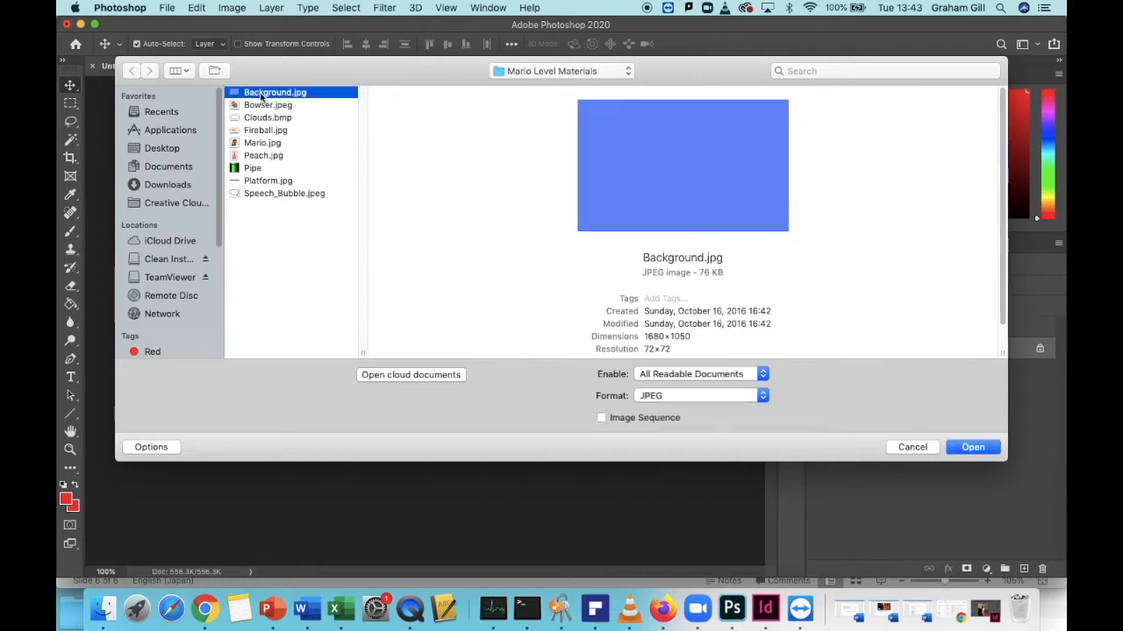
left_click(263, 194, "shift")
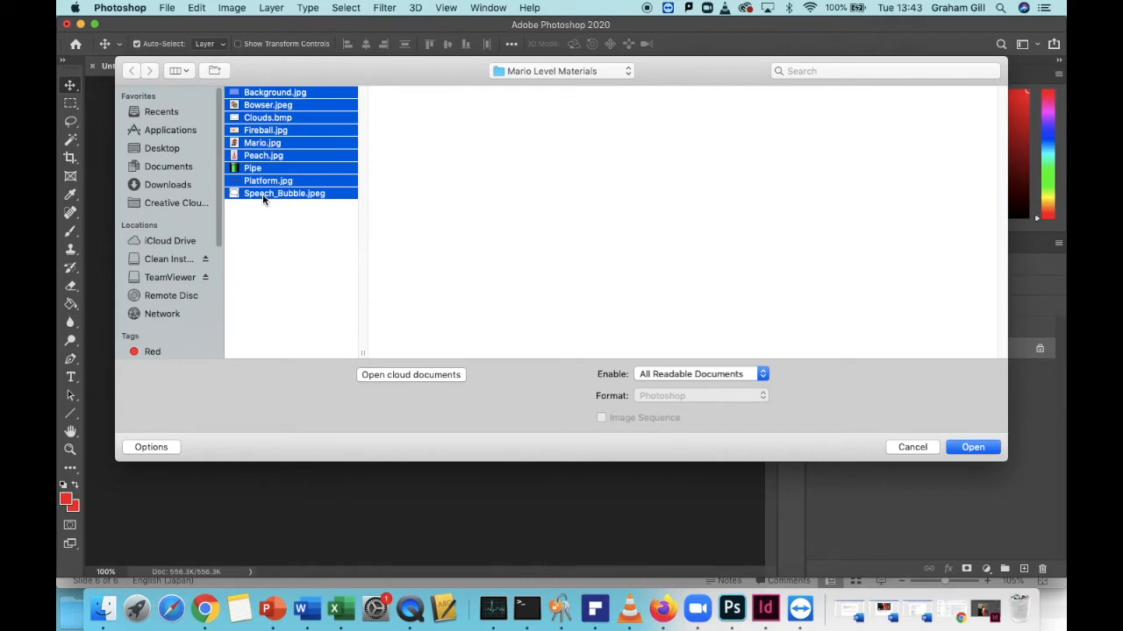
left_click(980, 450)
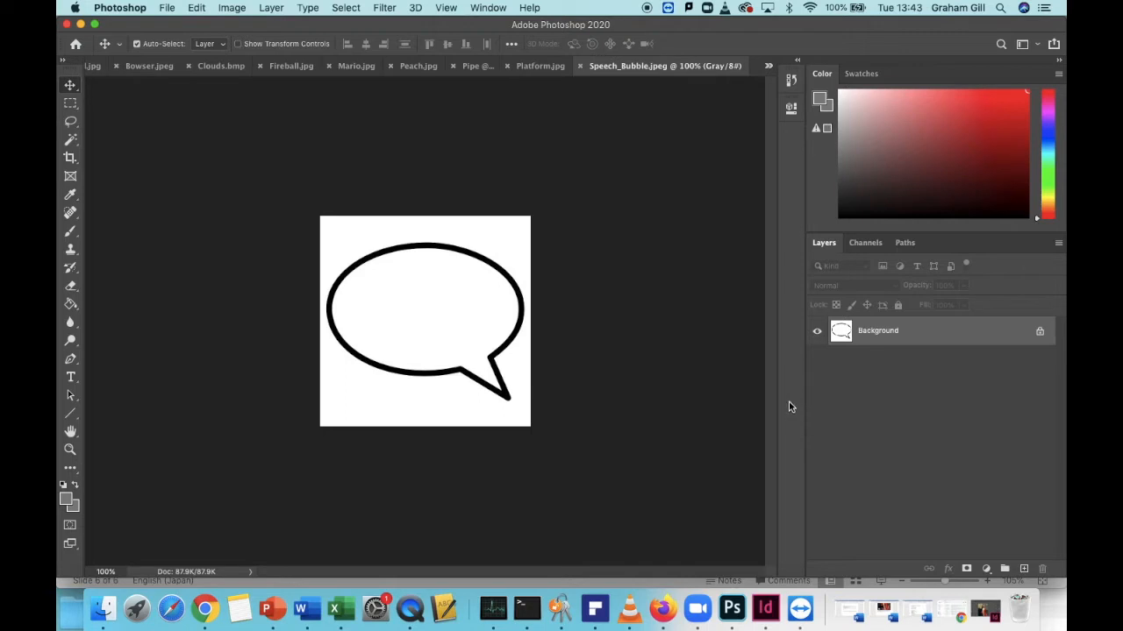
Look through the opened Bowser, Clouds, Fireball, Mario and Peach images, the Untitled-1 reference scene and Background.jpg.
left_click(140, 71)
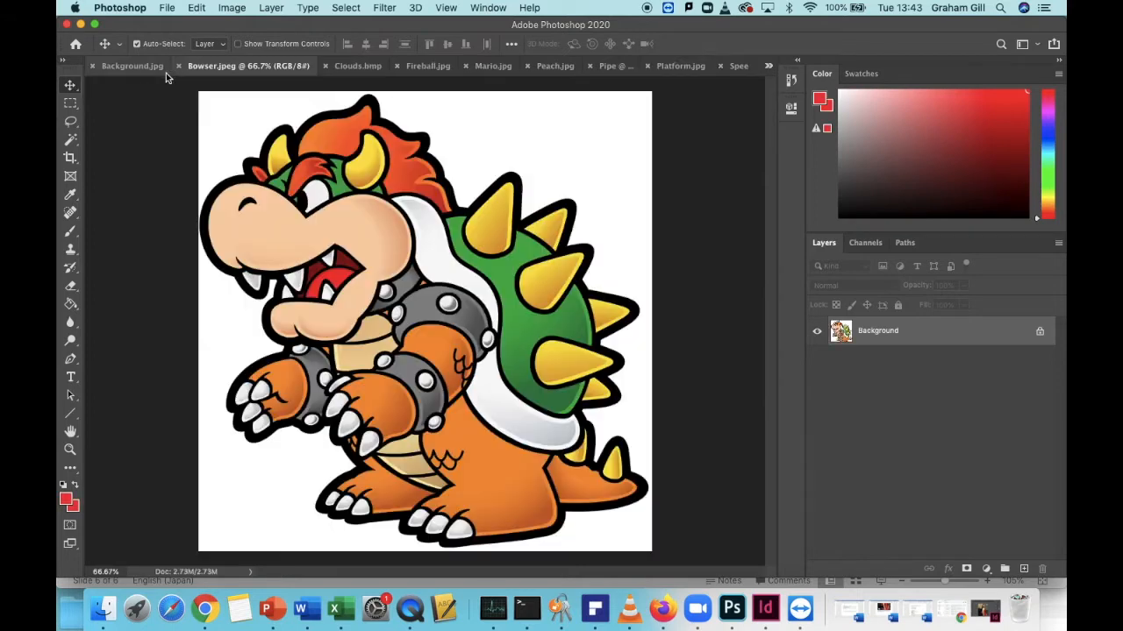
left_click(351, 66)
left_click(429, 66)
left_click(488, 70)
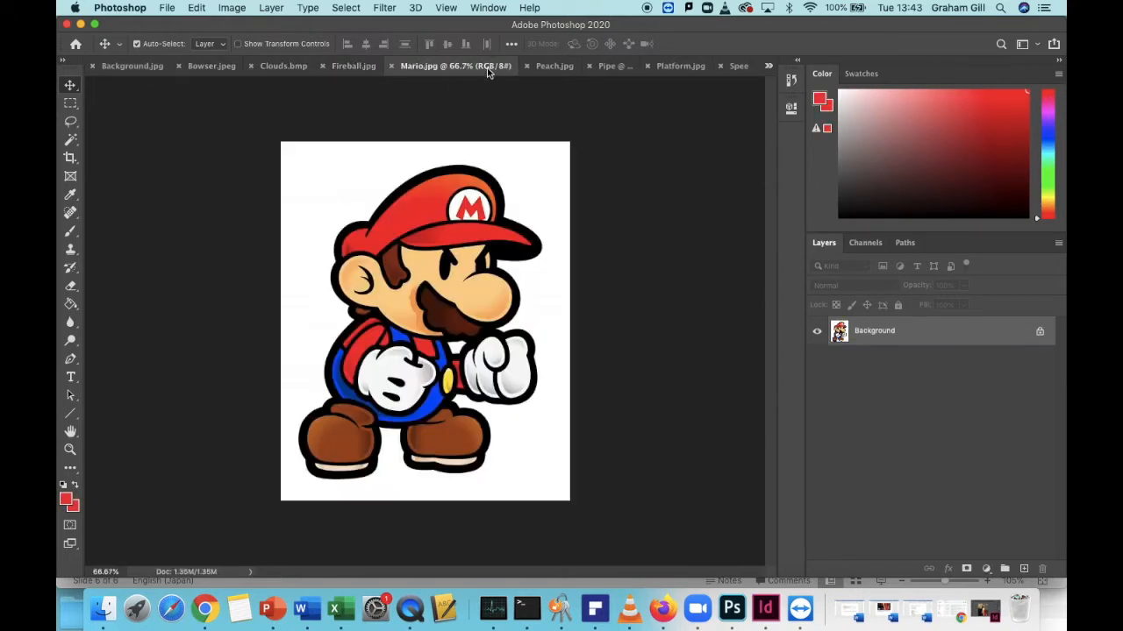
left_click(554, 69)
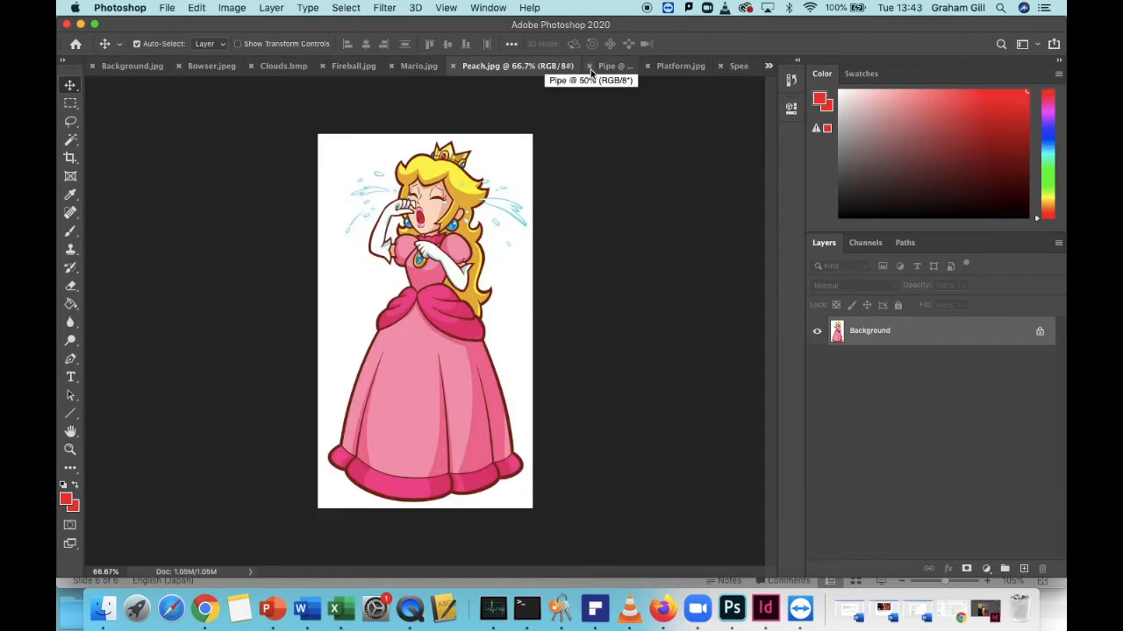
left_click(769, 69)
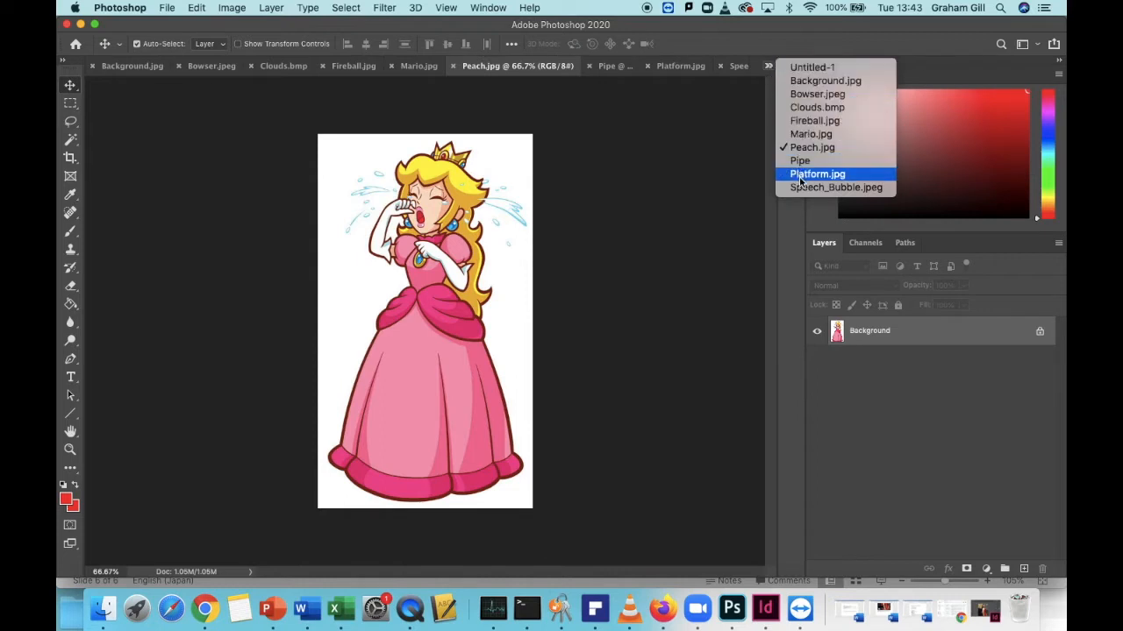
left_click(804, 70)
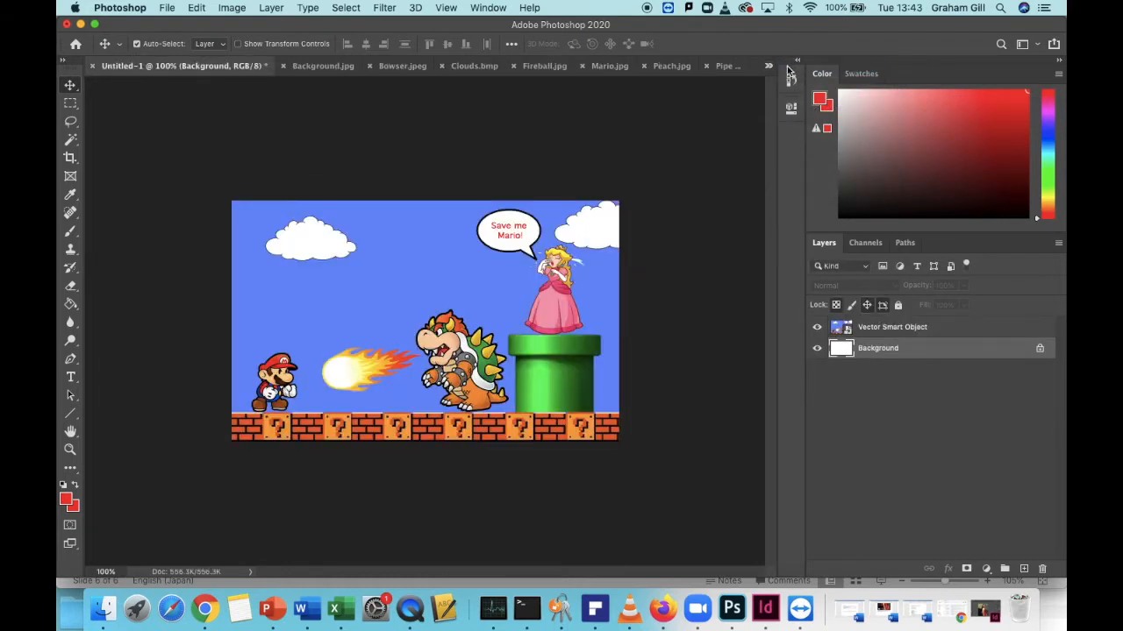
left_click(770, 67)
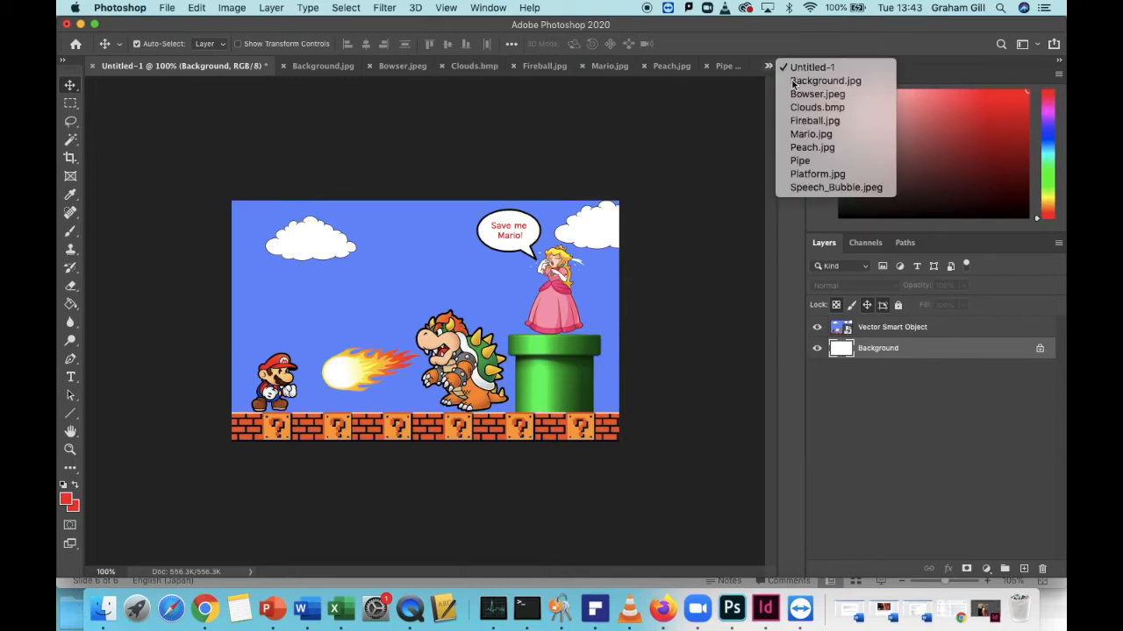
left_click(792, 82)
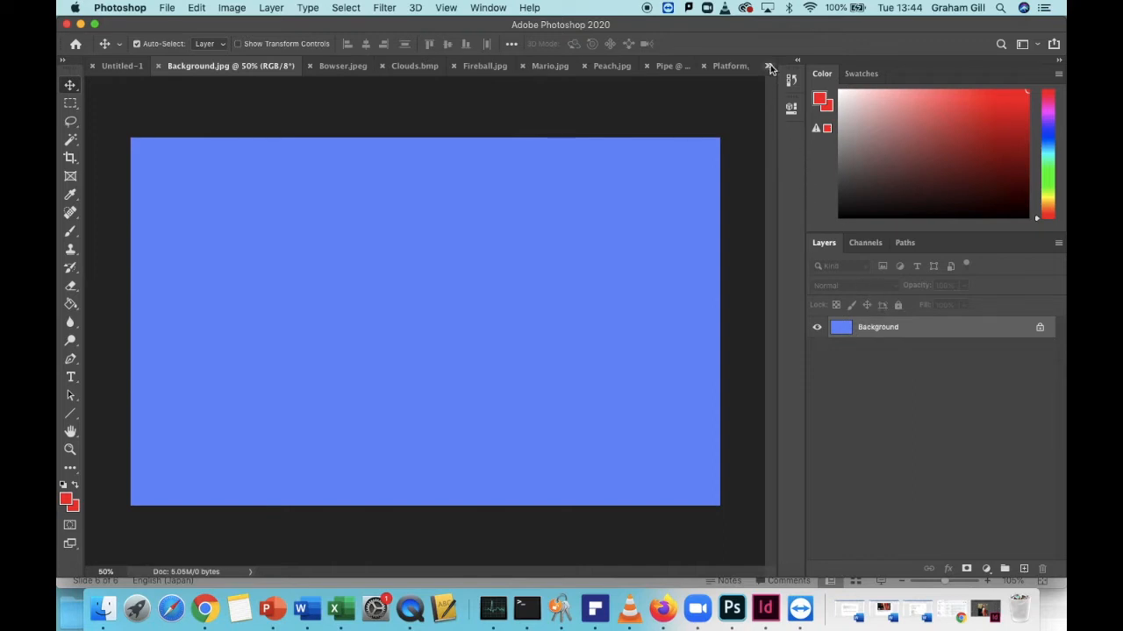
Select the entire brick strip in Platform.jpg with the Rectangular Marquee tool and copy it.
left_click(769, 67)
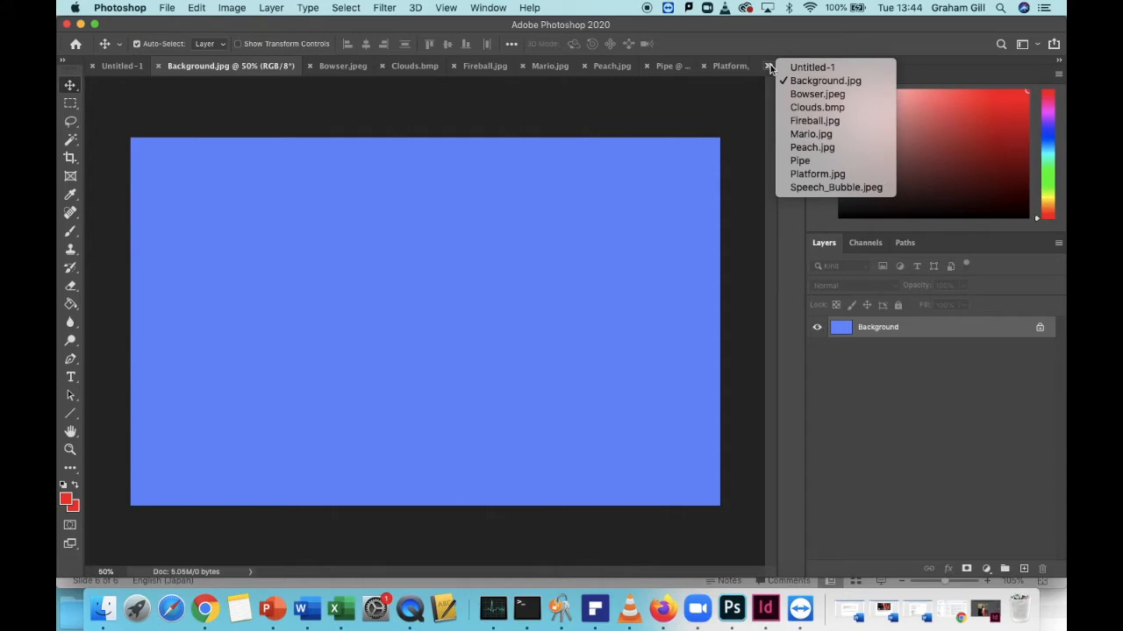
left_click(805, 175)
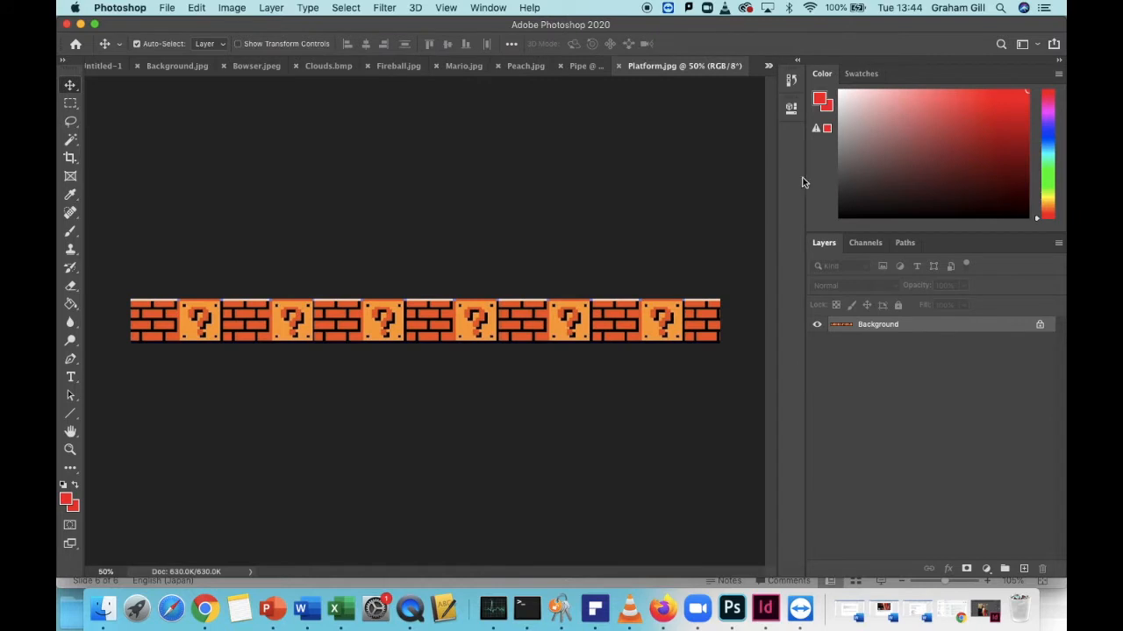
left_click(71, 104)
left_click_drag(128, 296, 734, 376)
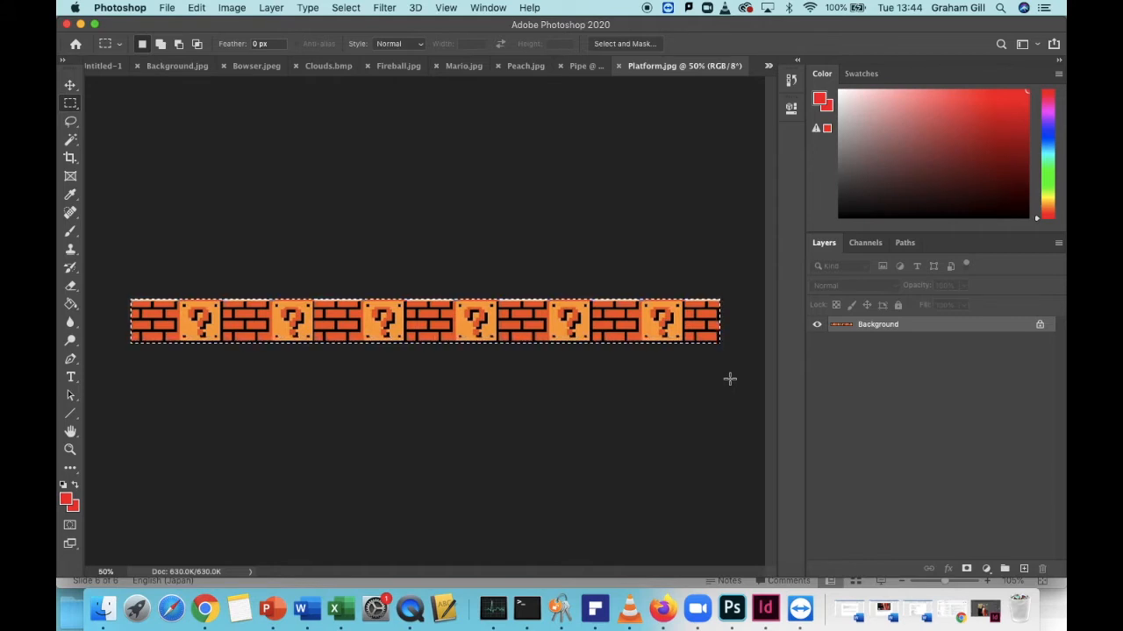
left_click(196, 7)
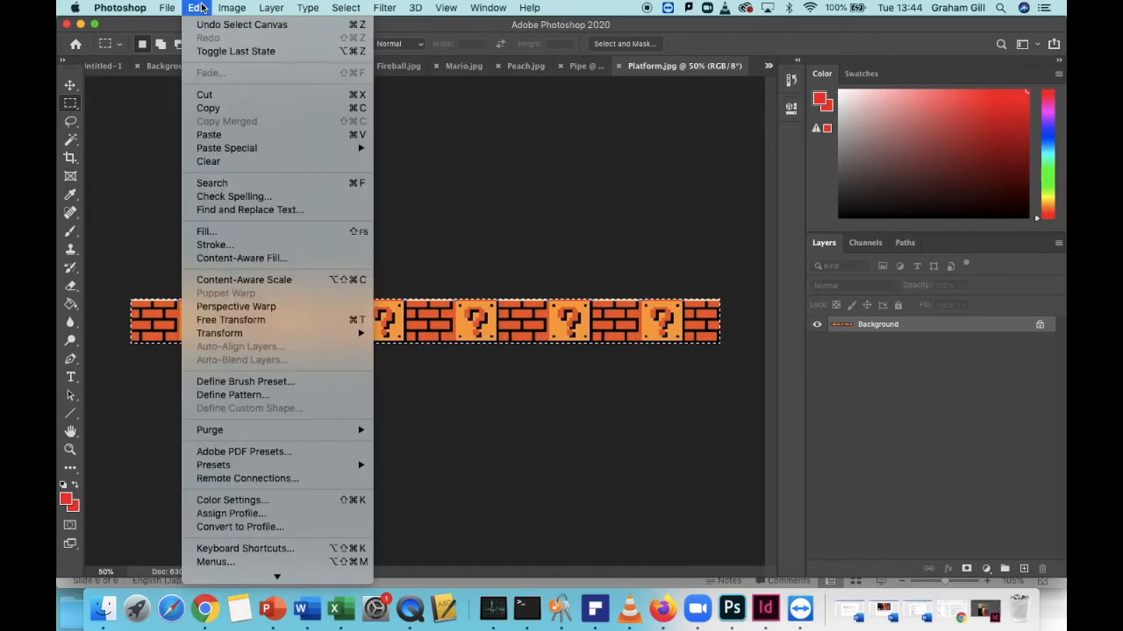
left_click(214, 109)
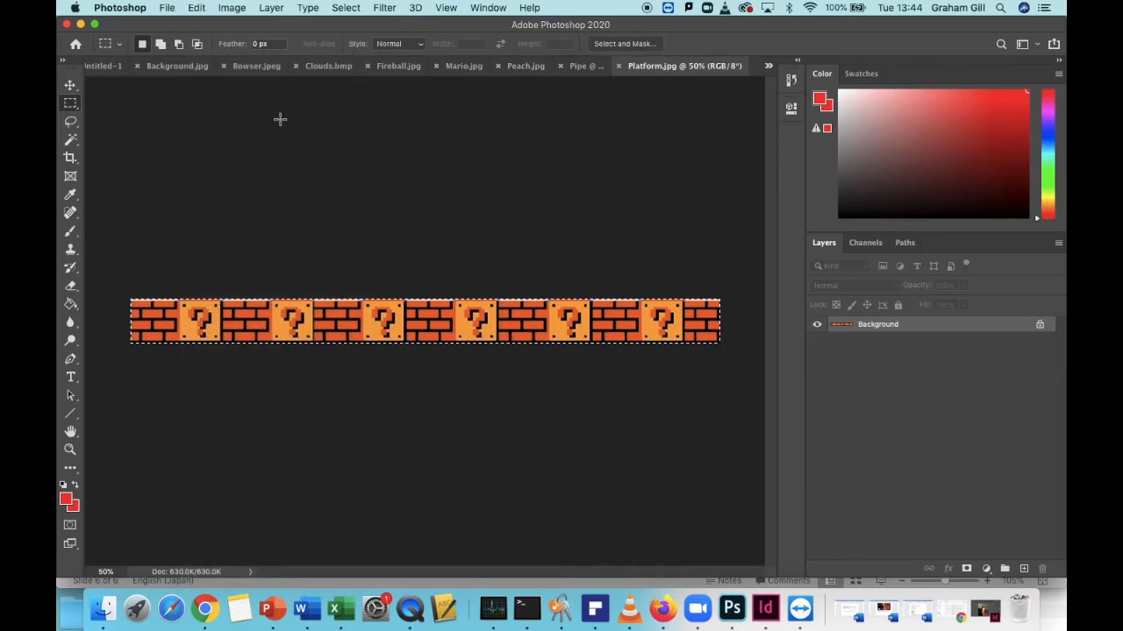
Paste the platform strip into Background.jpg and move it down to the bottom edge of the blue canvas.
left_click(769, 68)
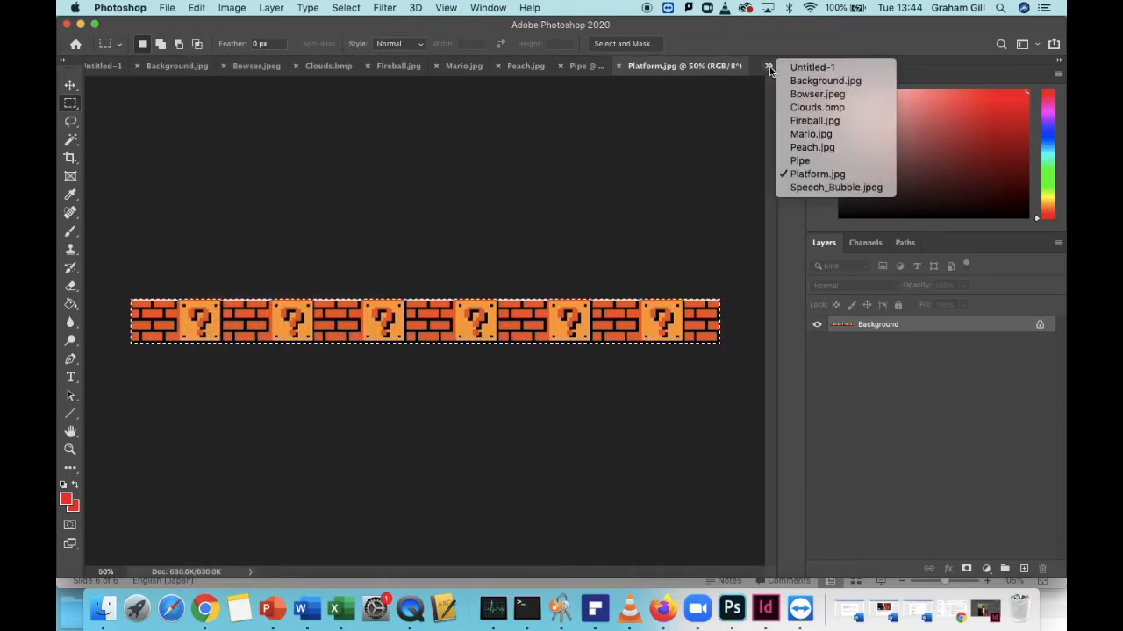
left_click(798, 83)
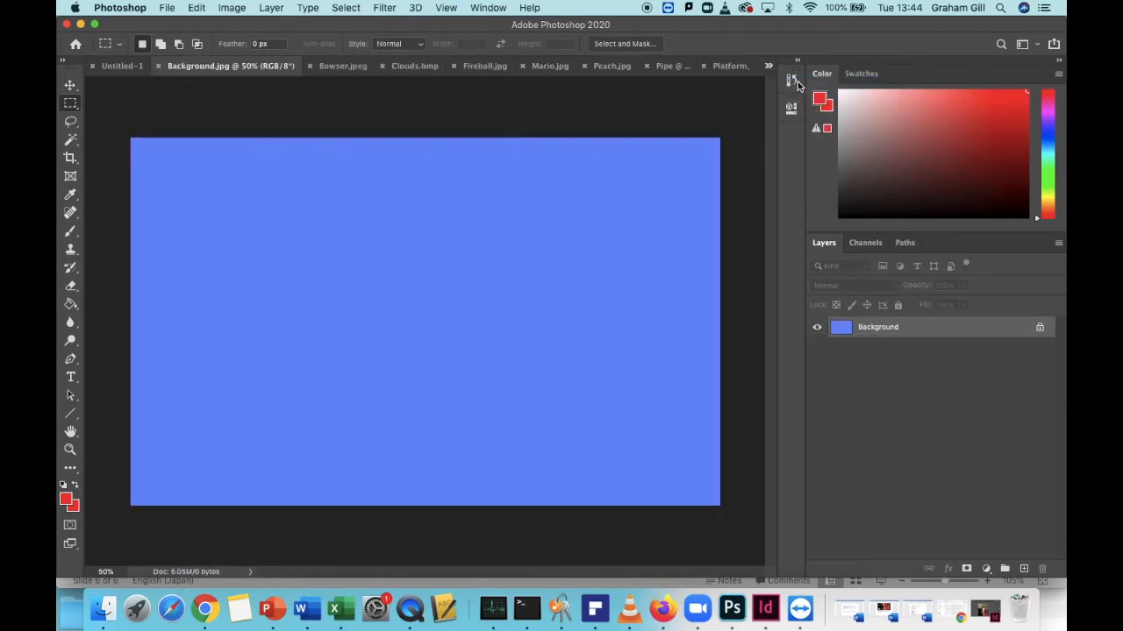
left_click(197, 8)
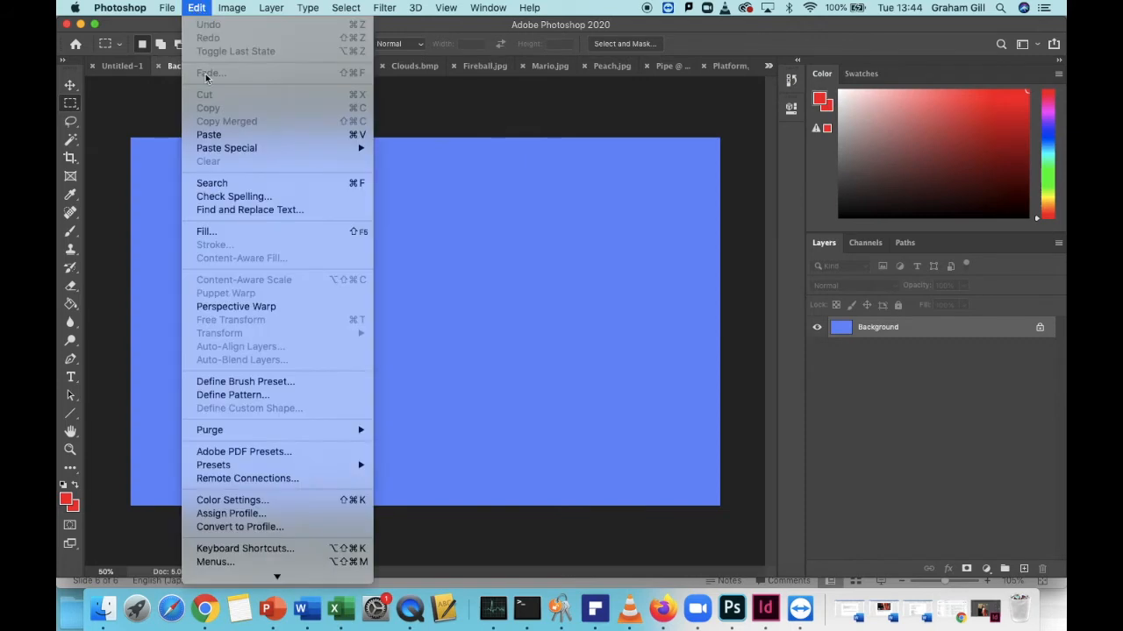
left_click(211, 134)
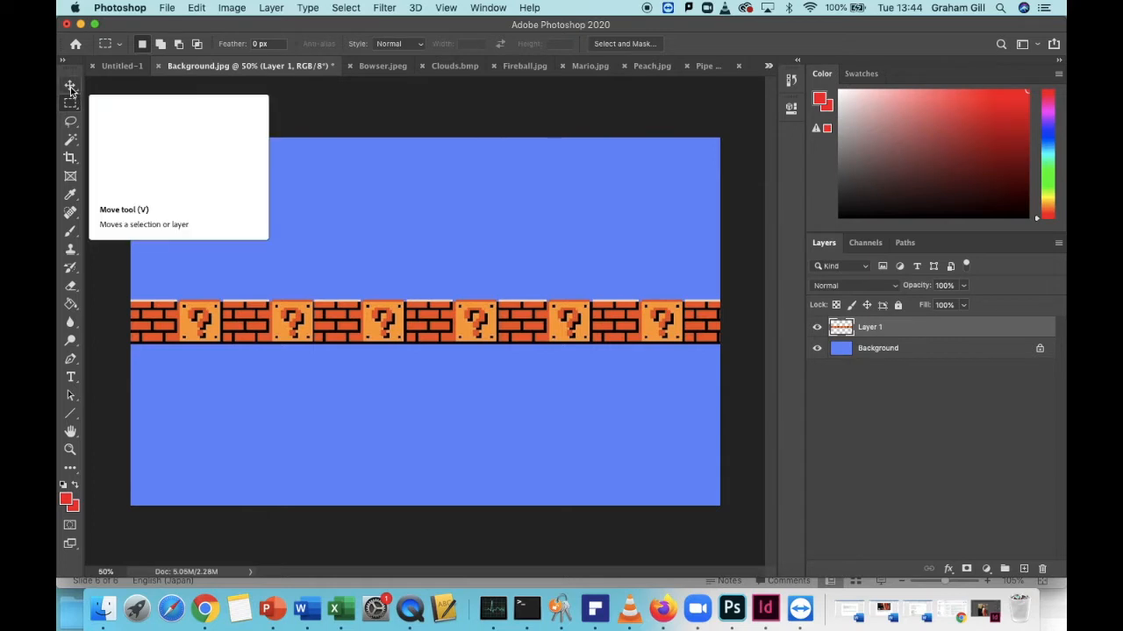
left_click(71, 85)
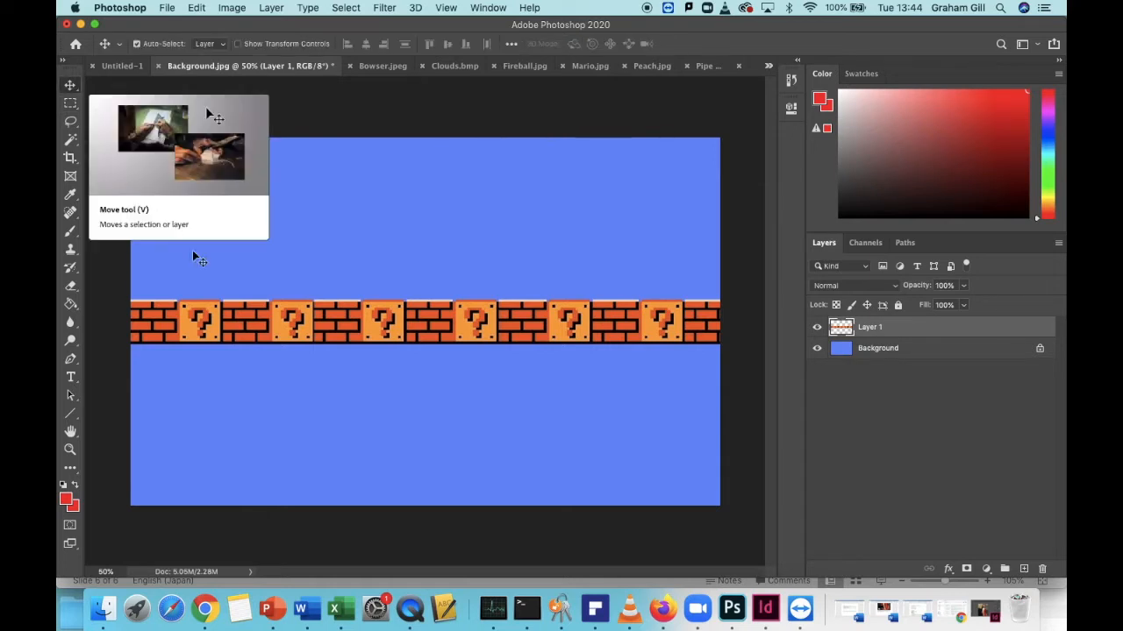
left_click_drag(423, 327, 428, 491)
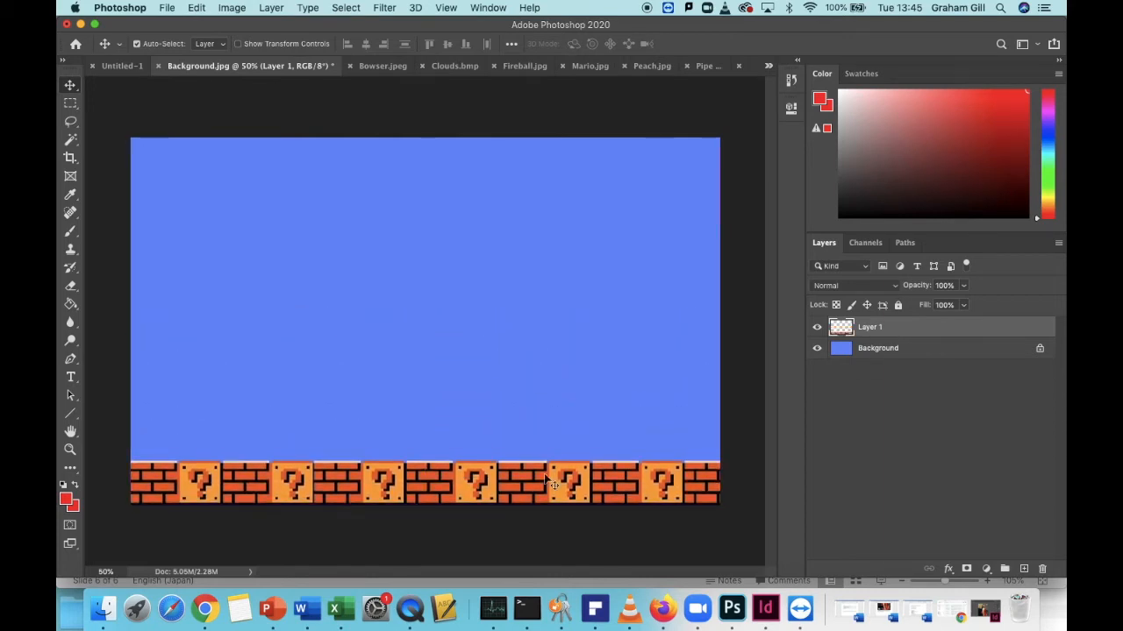
Rename the pasted brick strip's layer as Platform.
double_click(893, 329)
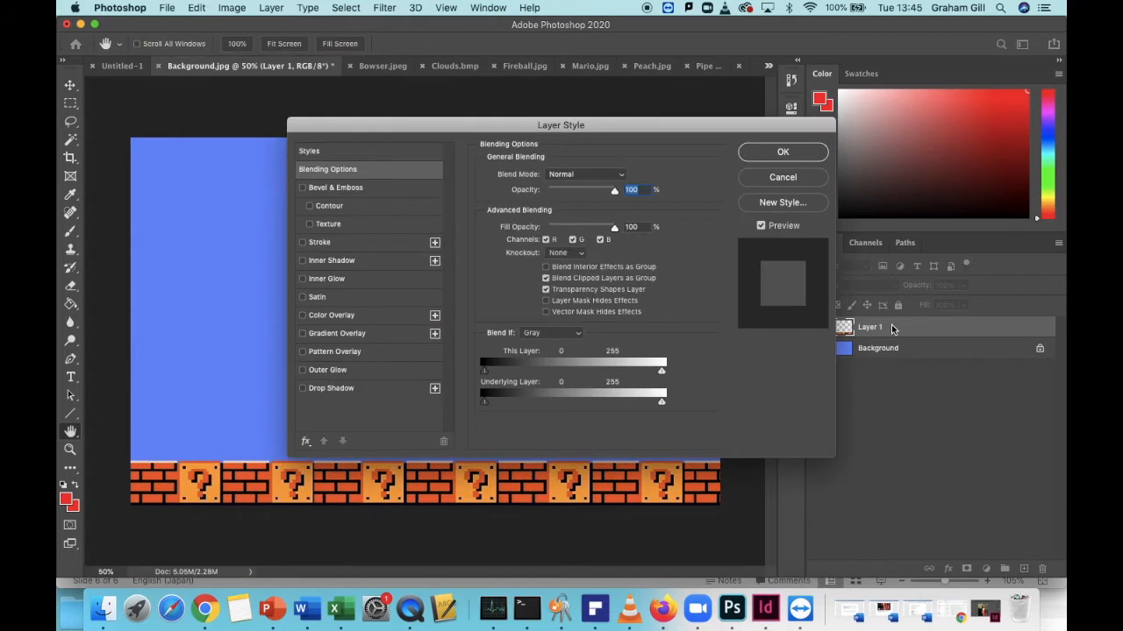
left_click(784, 177)
double_click(872, 327)
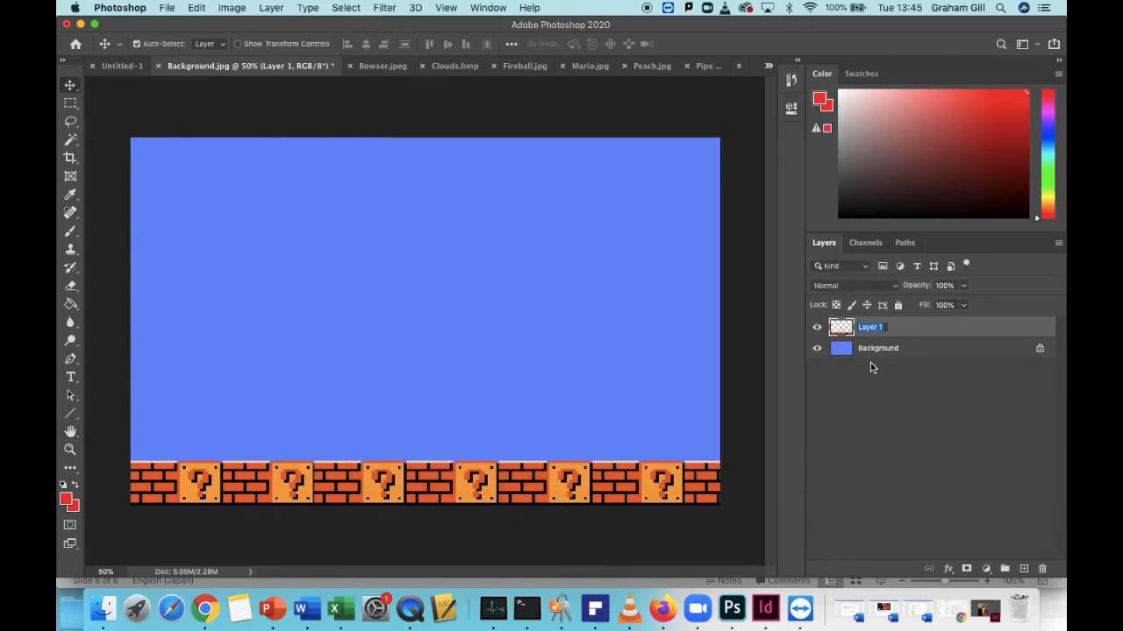
type("Pl")
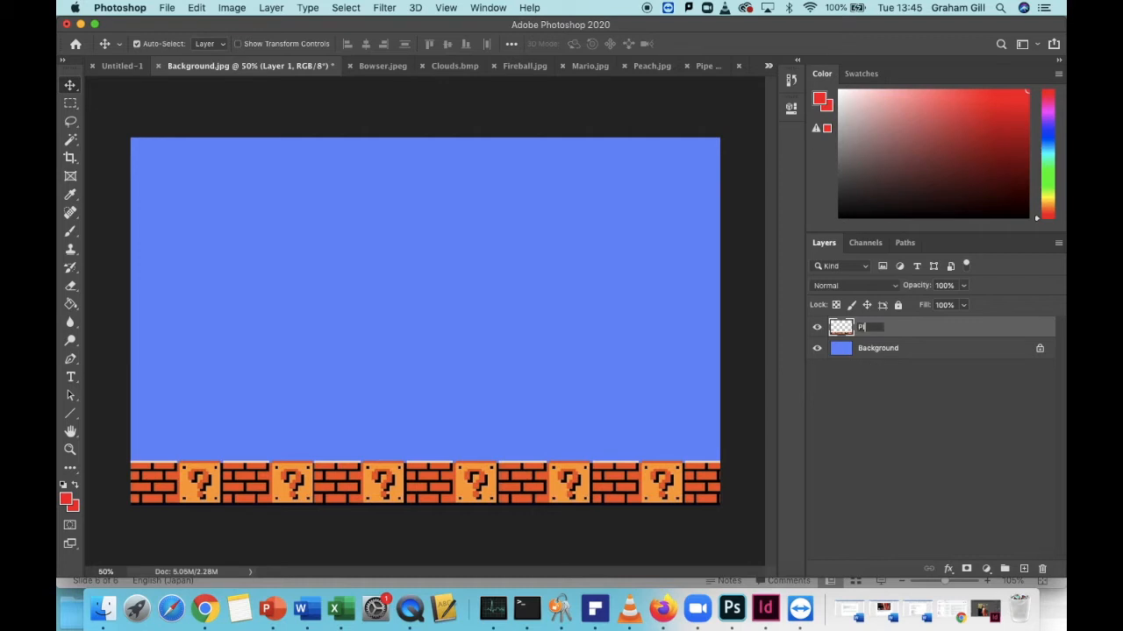
type("atform")
key("Return")
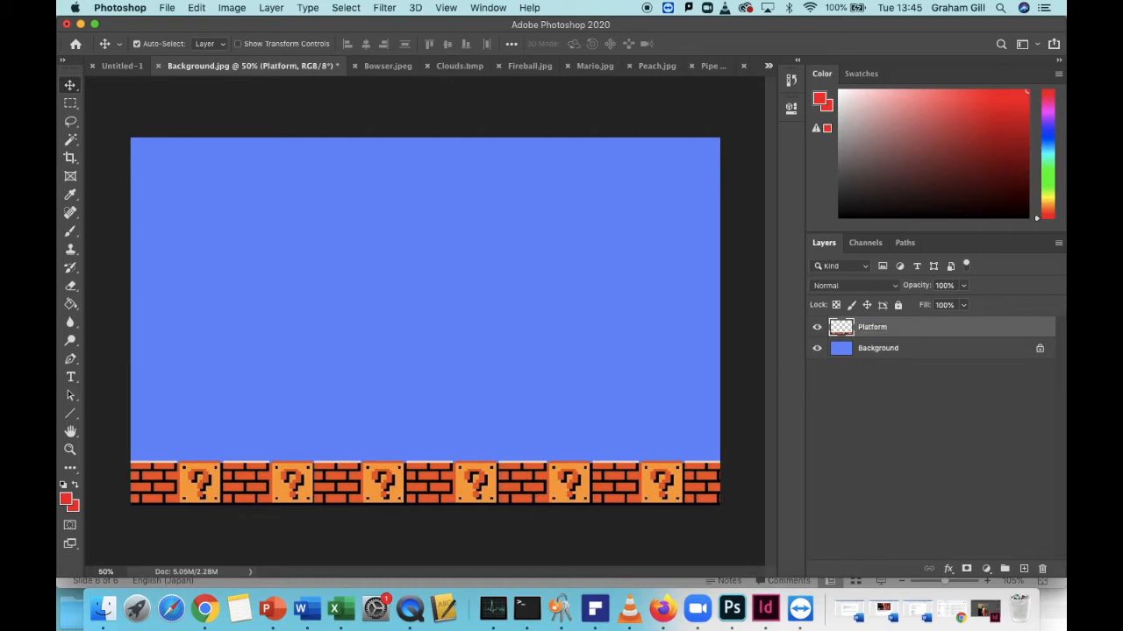
Check the reference scene in Untitled-1, and select and copy the whole Mario.jpg image.
left_click(770, 68)
left_click(793, 68)
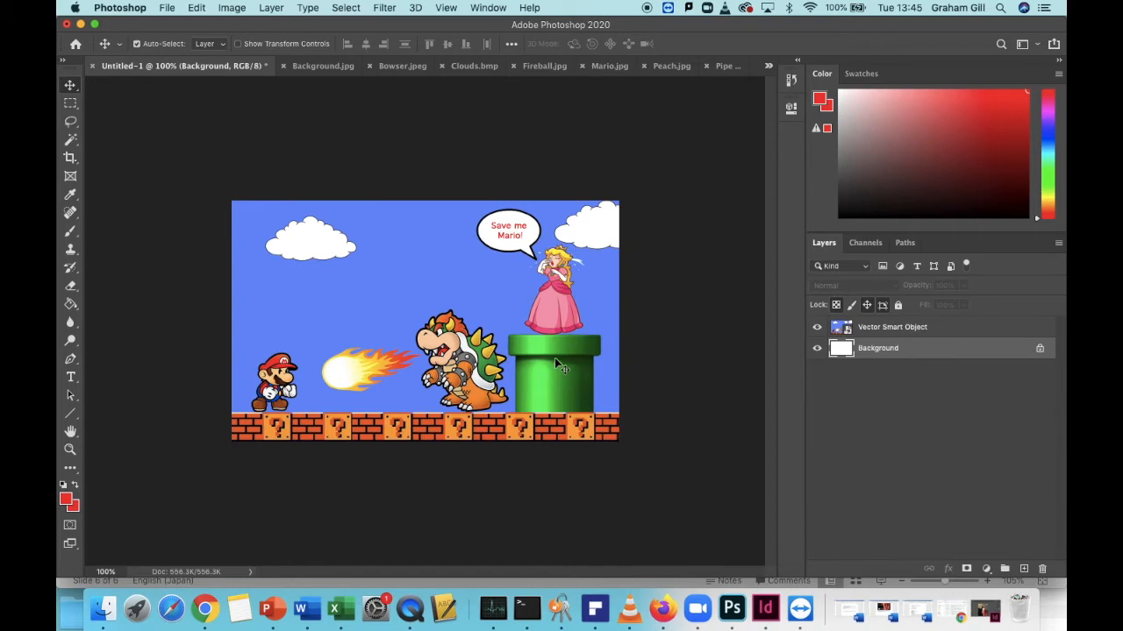
left_click(769, 66)
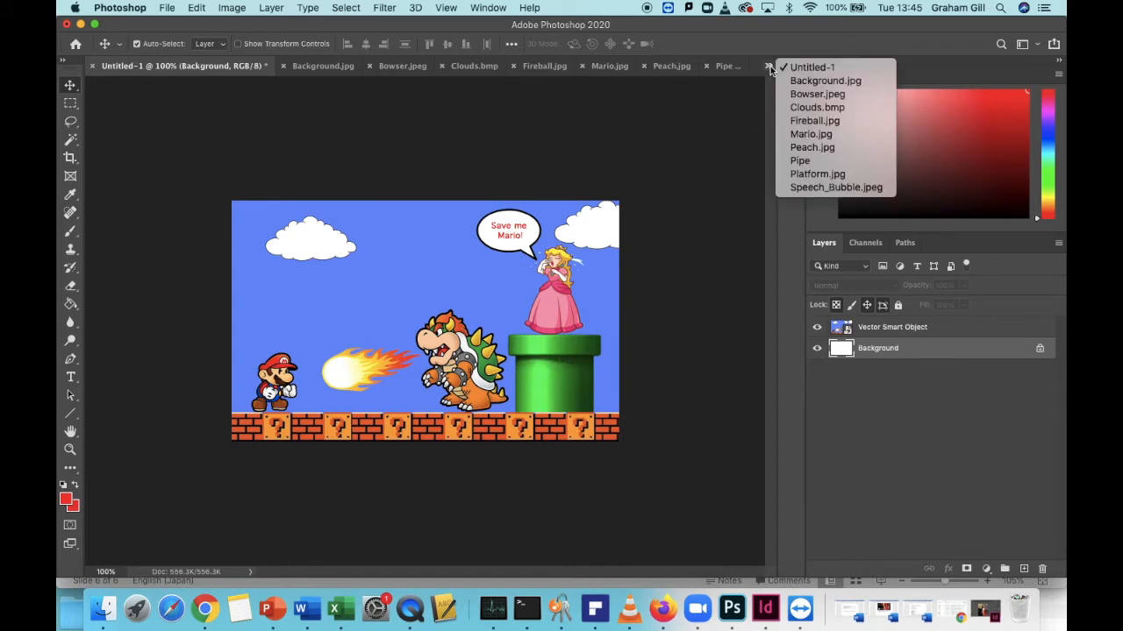
left_click(819, 135)
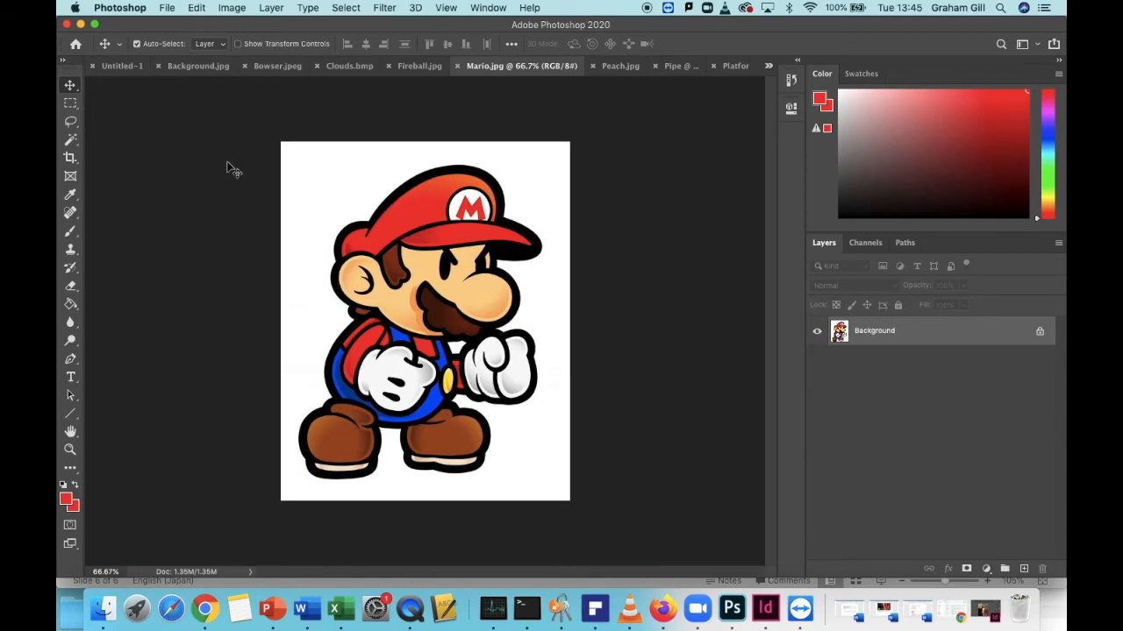
key("super+a")
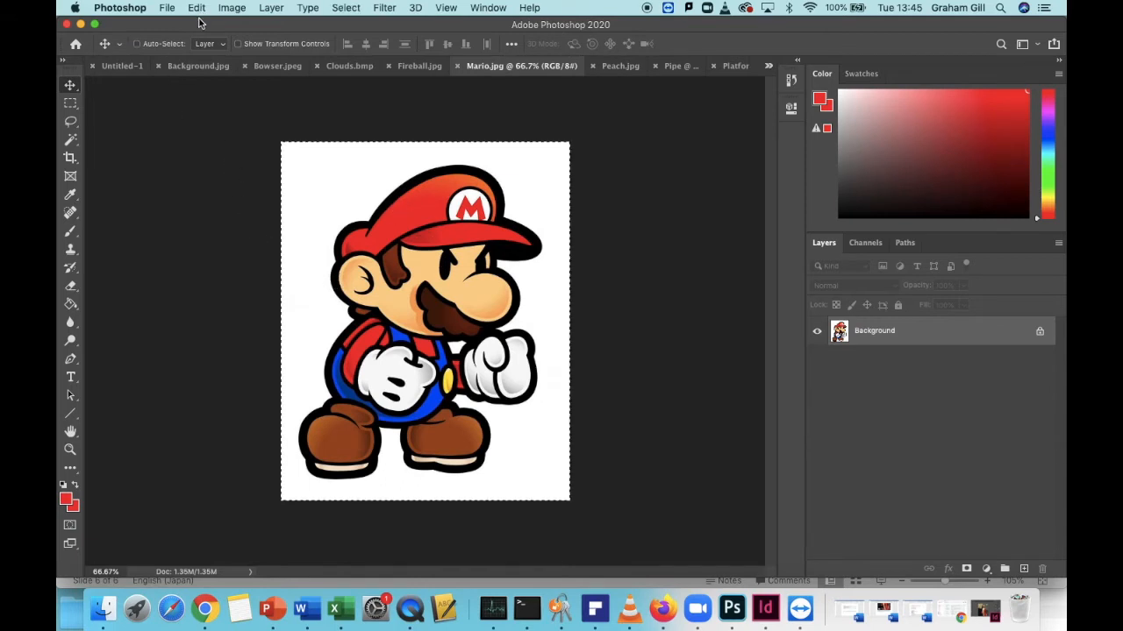
left_click(196, 8)
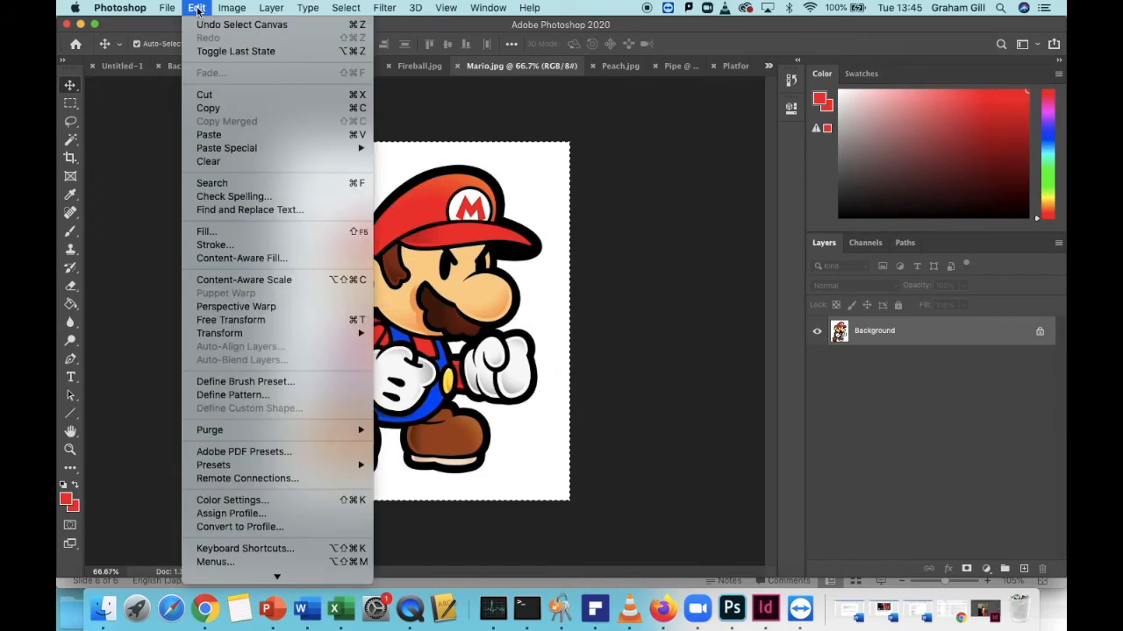
left_click(211, 109)
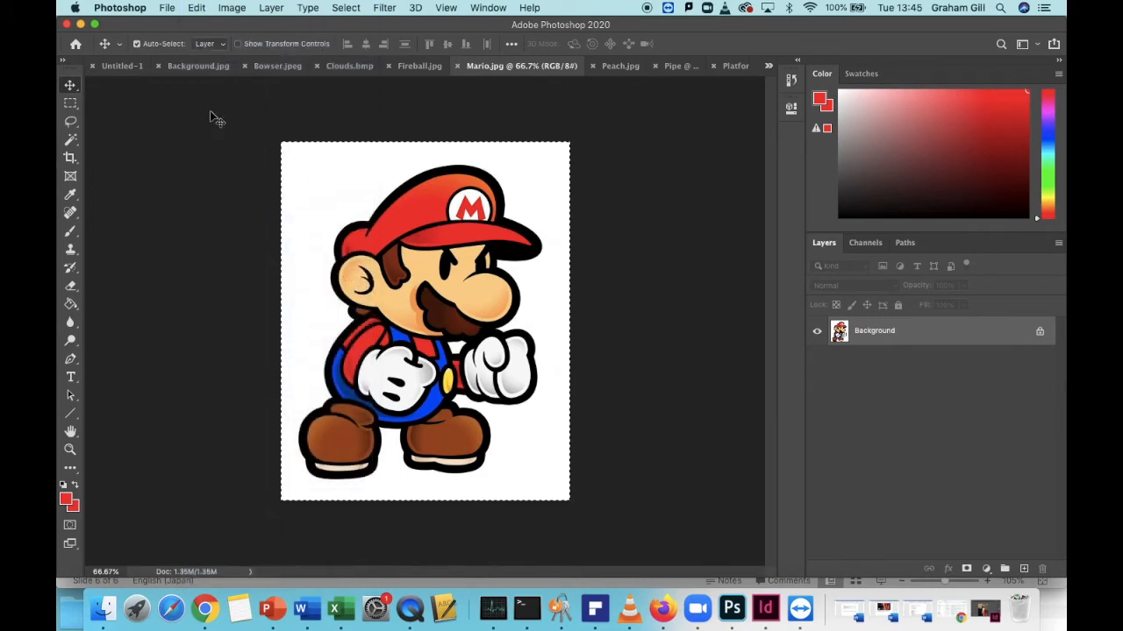
Switch to Background.jpg and paste the copied Mario image above the Platform layer.
left_click(770, 66)
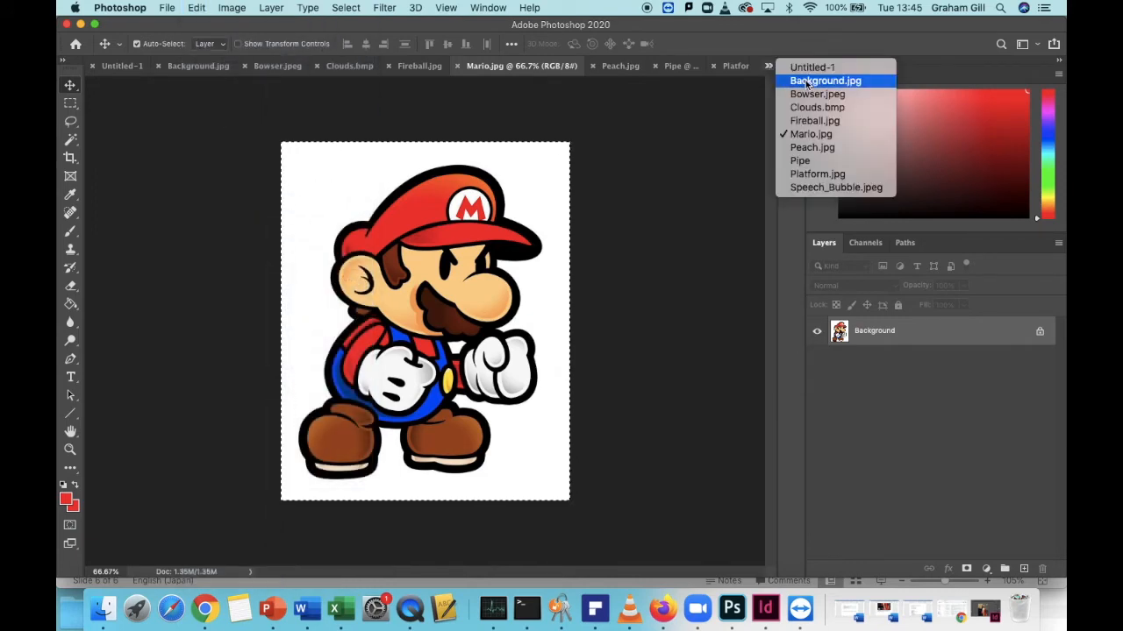
left_click(807, 83)
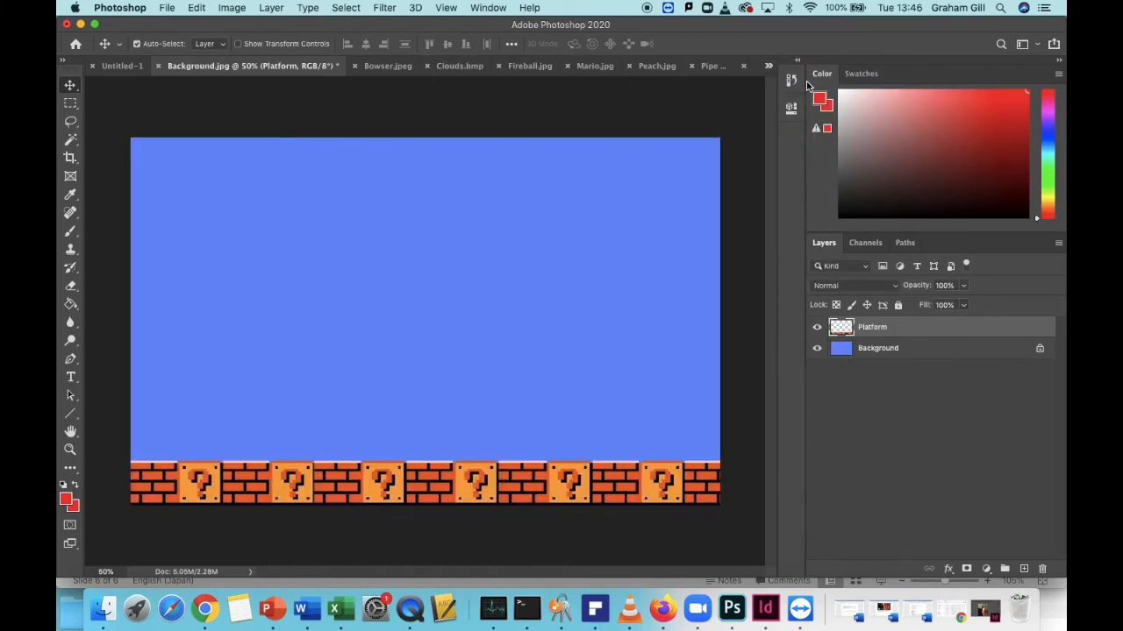
left_click(196, 8)
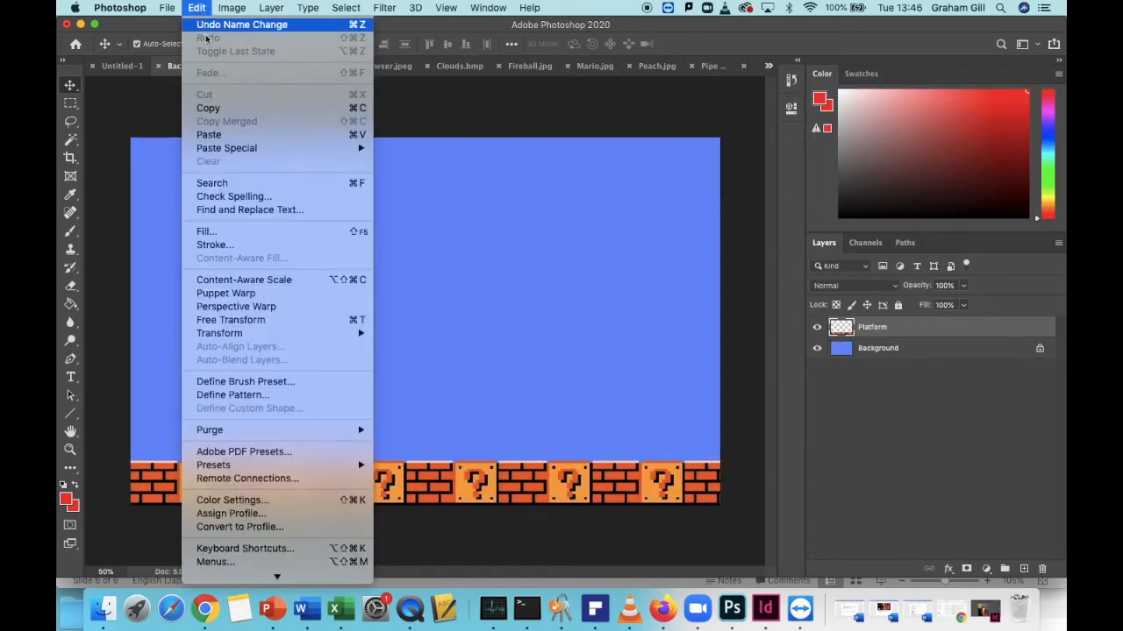
left_click(208, 134)
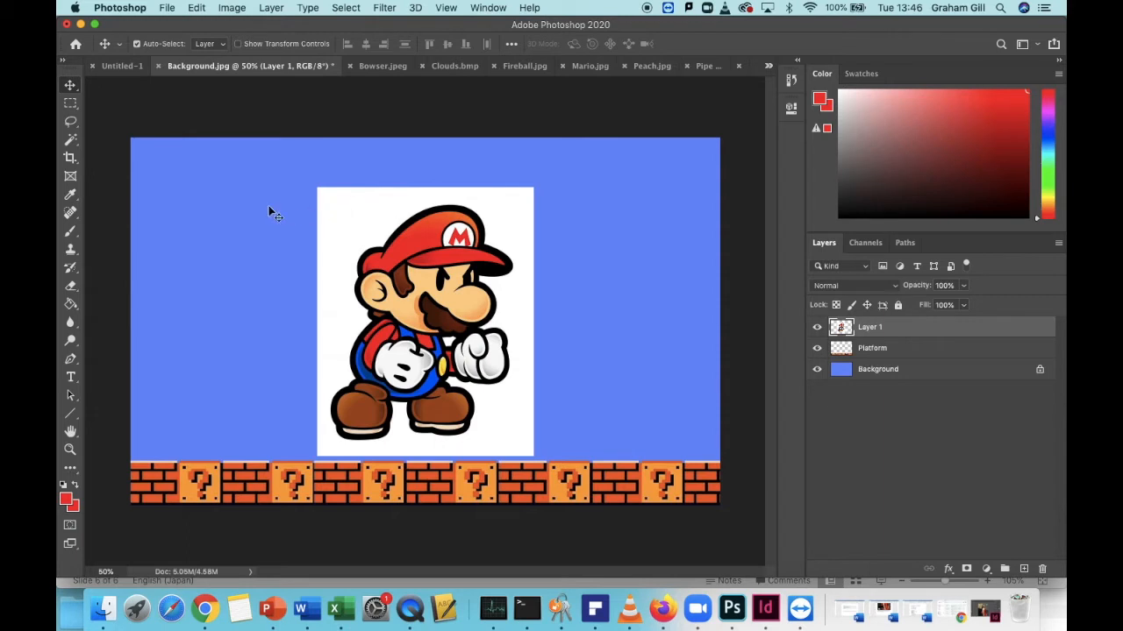
Select the white area around Mario using the Magic Wand tool.
left_click(78, 143)
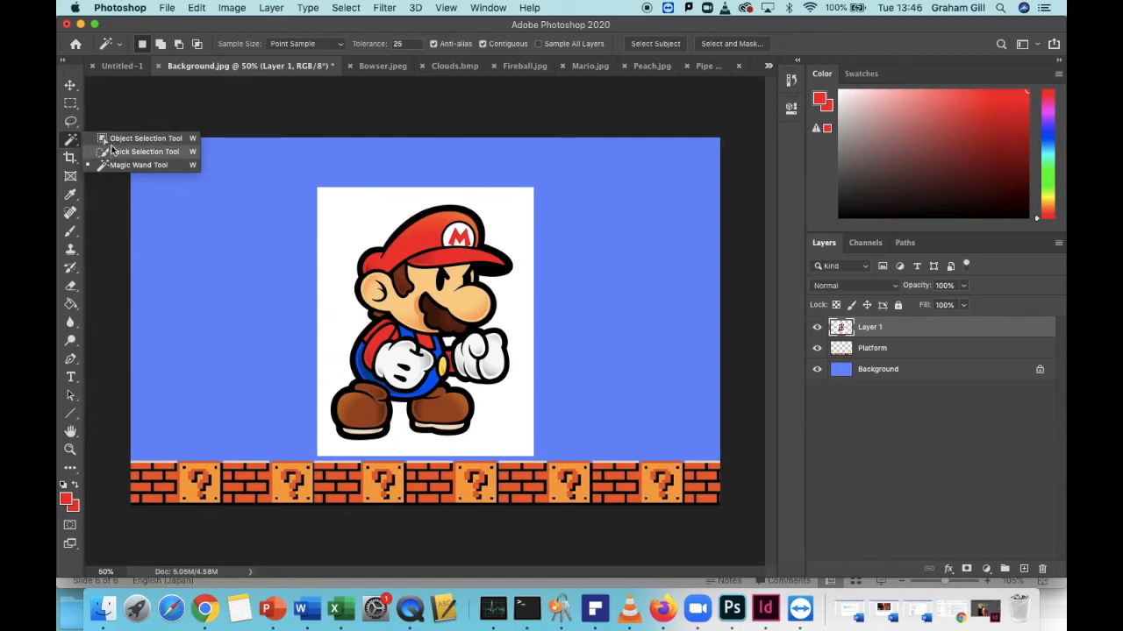
left_click(98, 142)
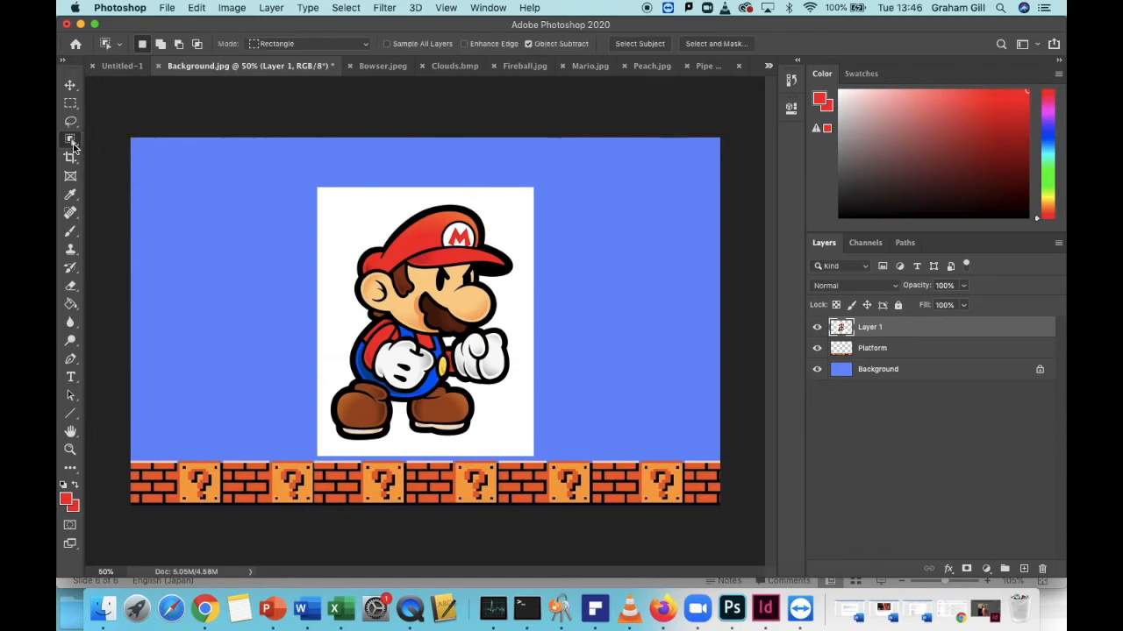
right_click(73, 147)
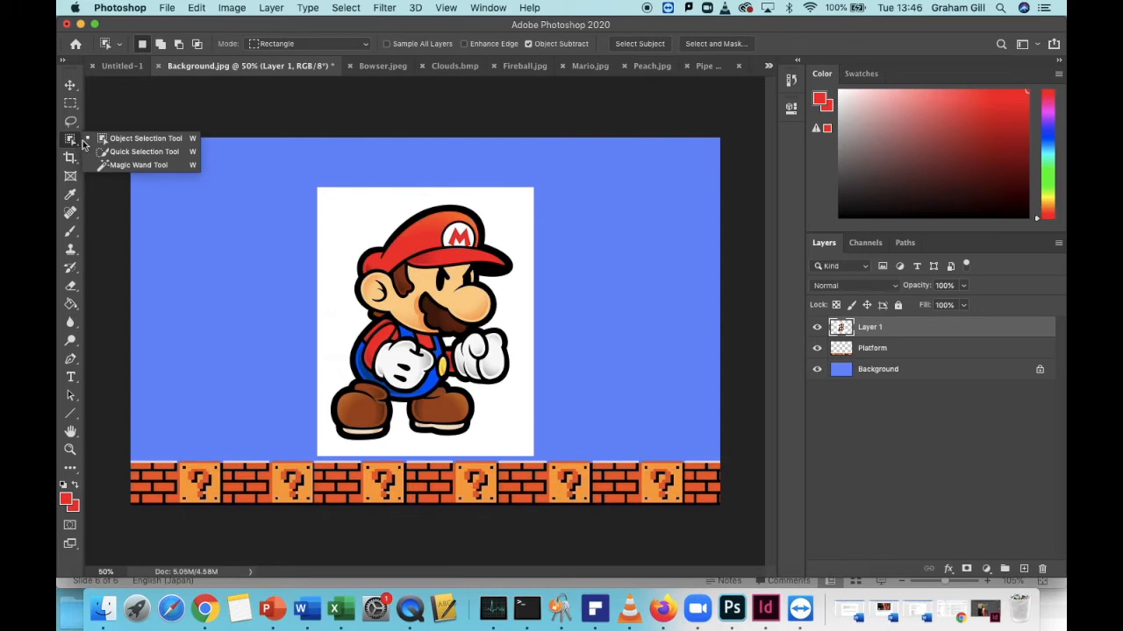
left_click(119, 165)
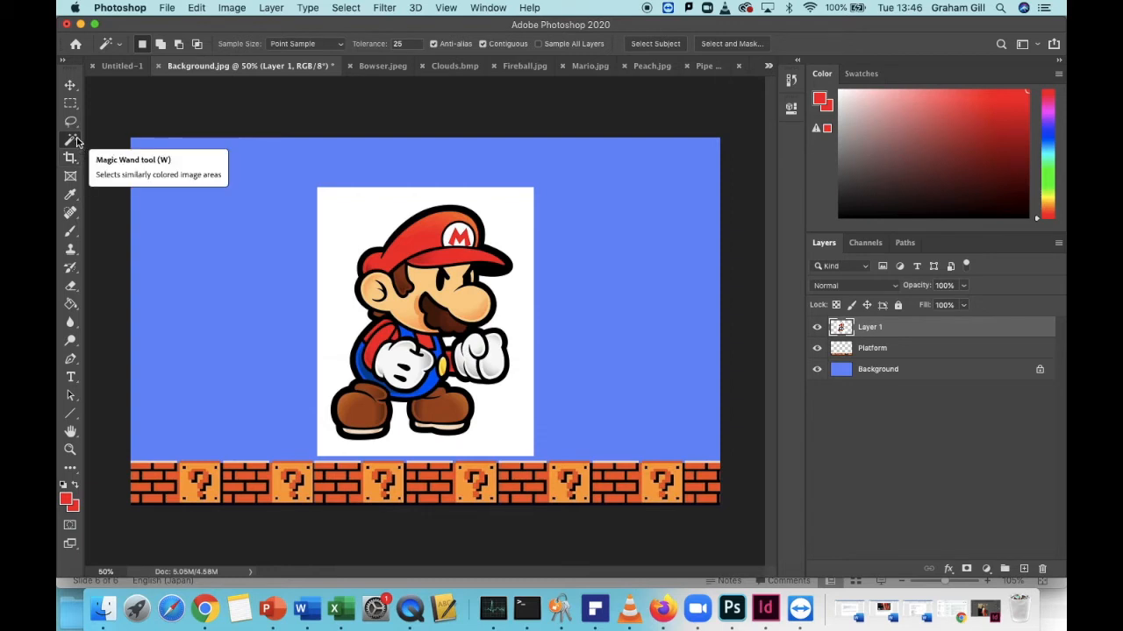
left_click(352, 224)
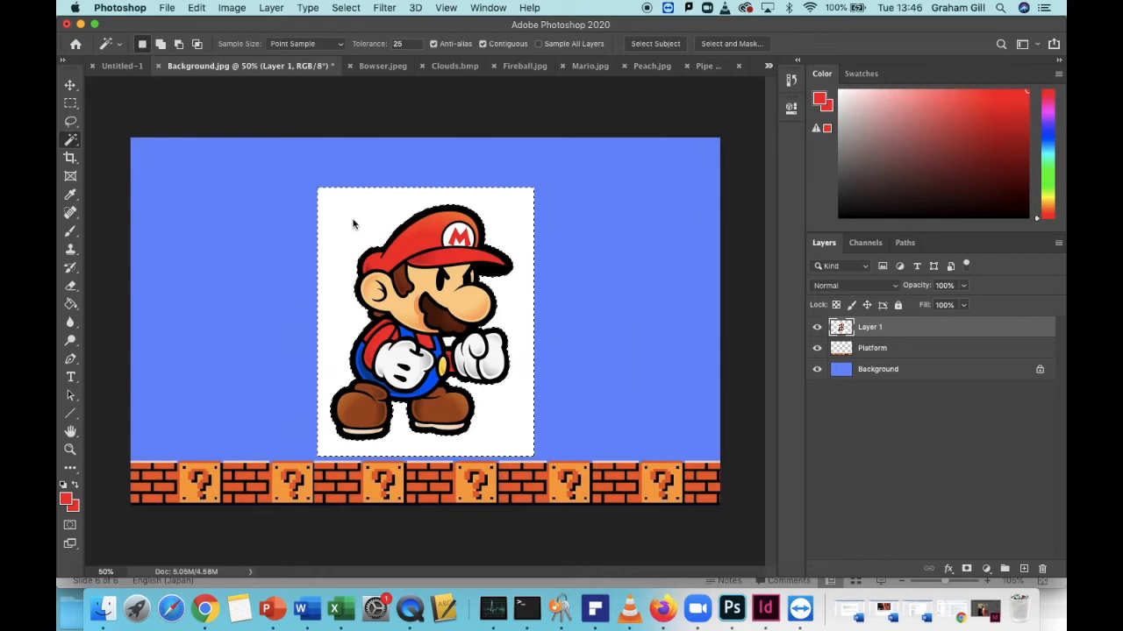
Try Magic Wand tolerances of 100 and 0 for the white area around Mario.
left_click(397, 44)
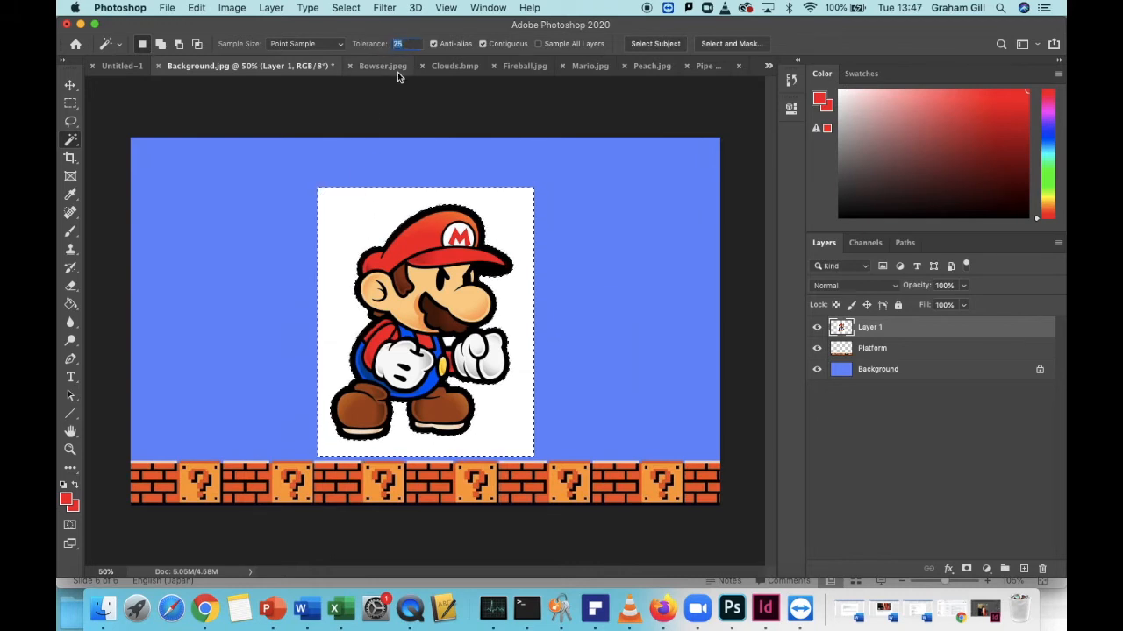
type("100")
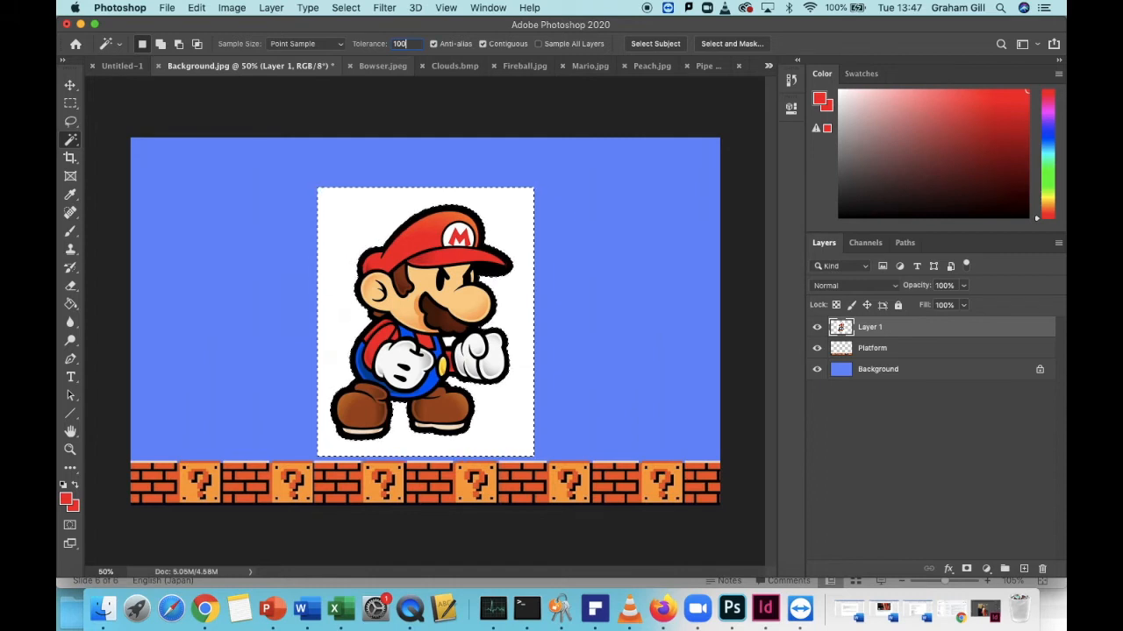
key("BackSpace")
key("BackSpace")
key("BackSpace")
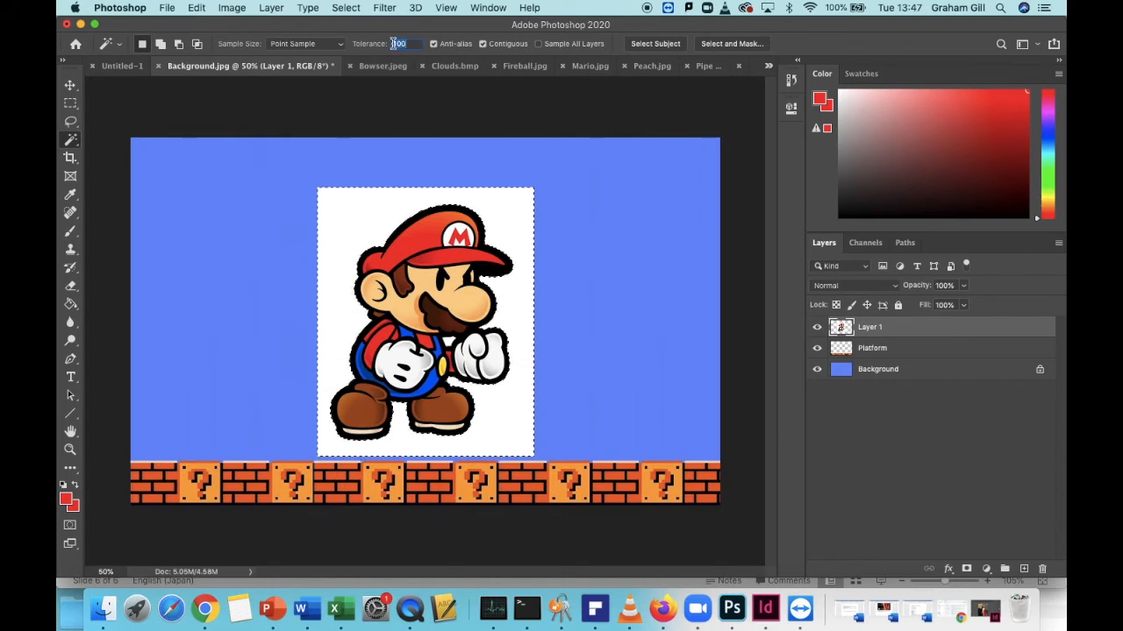
type("0")
left_click(351, 214)
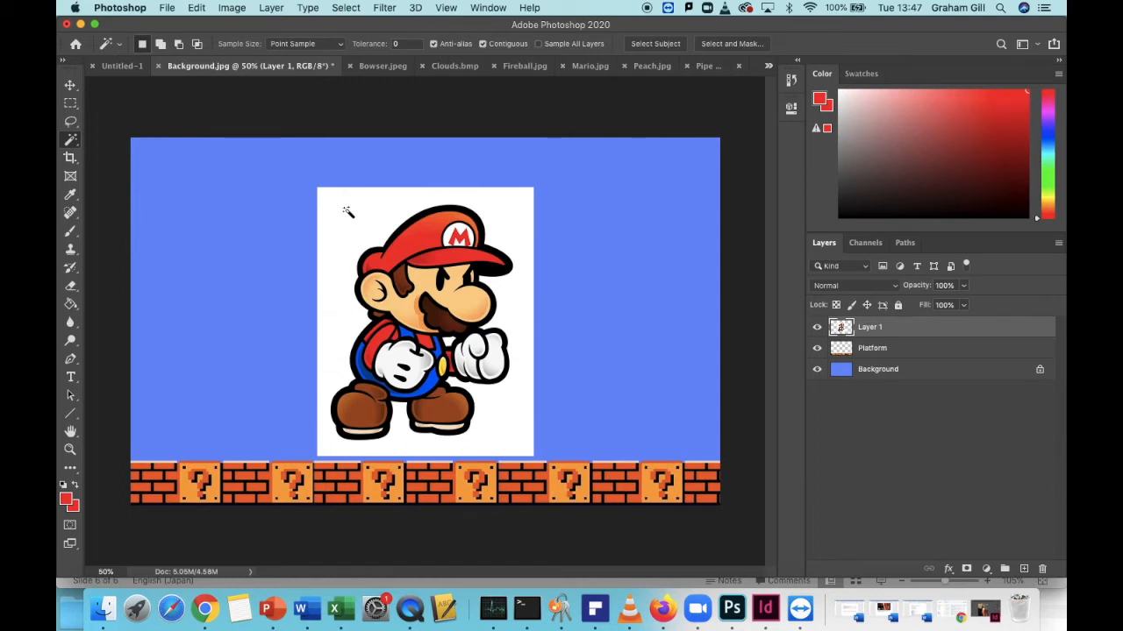
Remove the white area around Mario using the Magic Wand at a tolerance of 25, and clear the selection.
left_click(393, 44)
type("25")
left_click(353, 222)
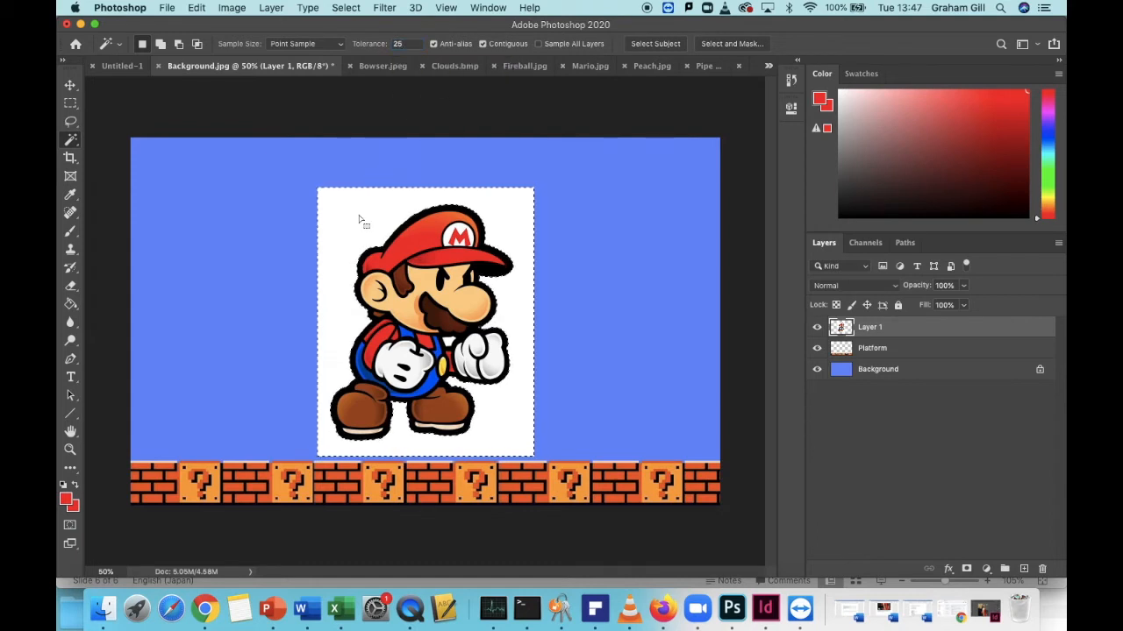
key("Delete")
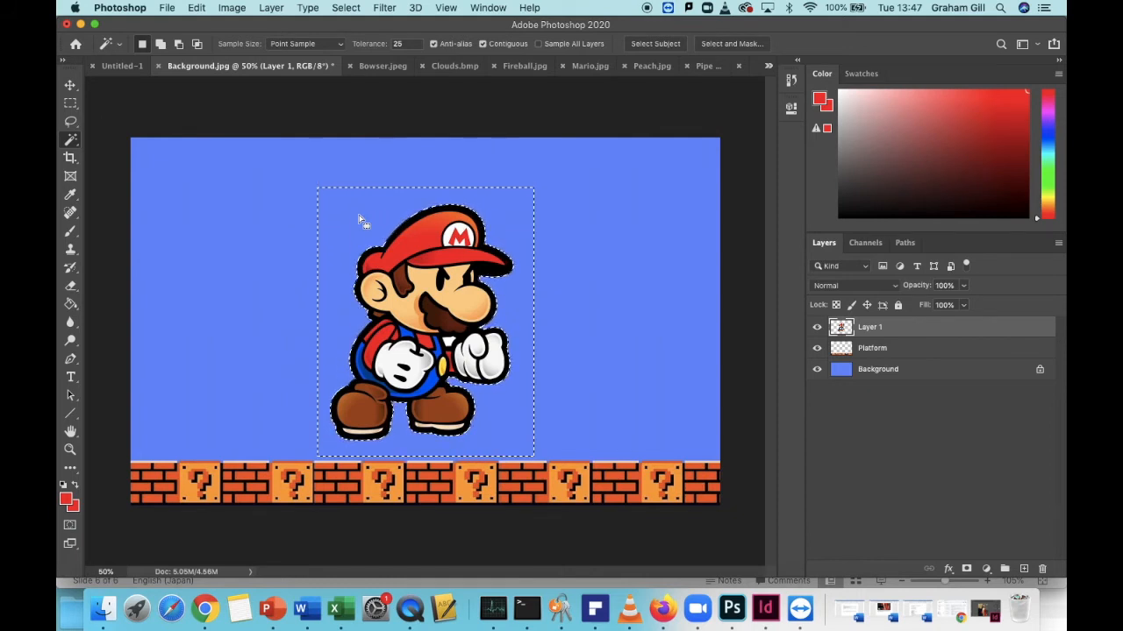
left_click(77, 109)
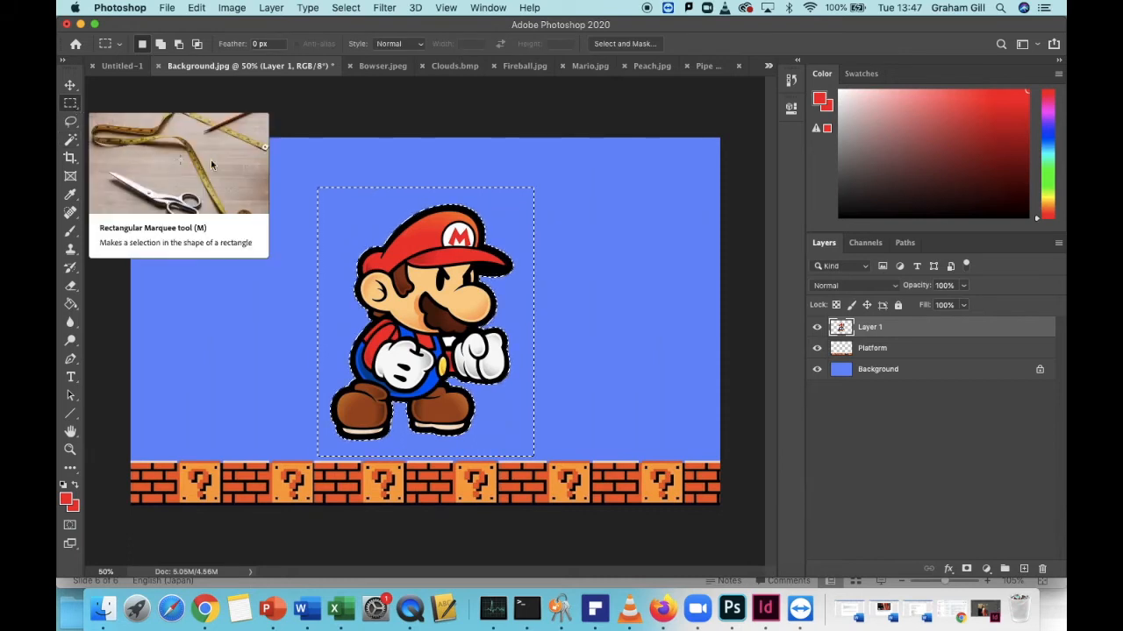
left_click(312, 159)
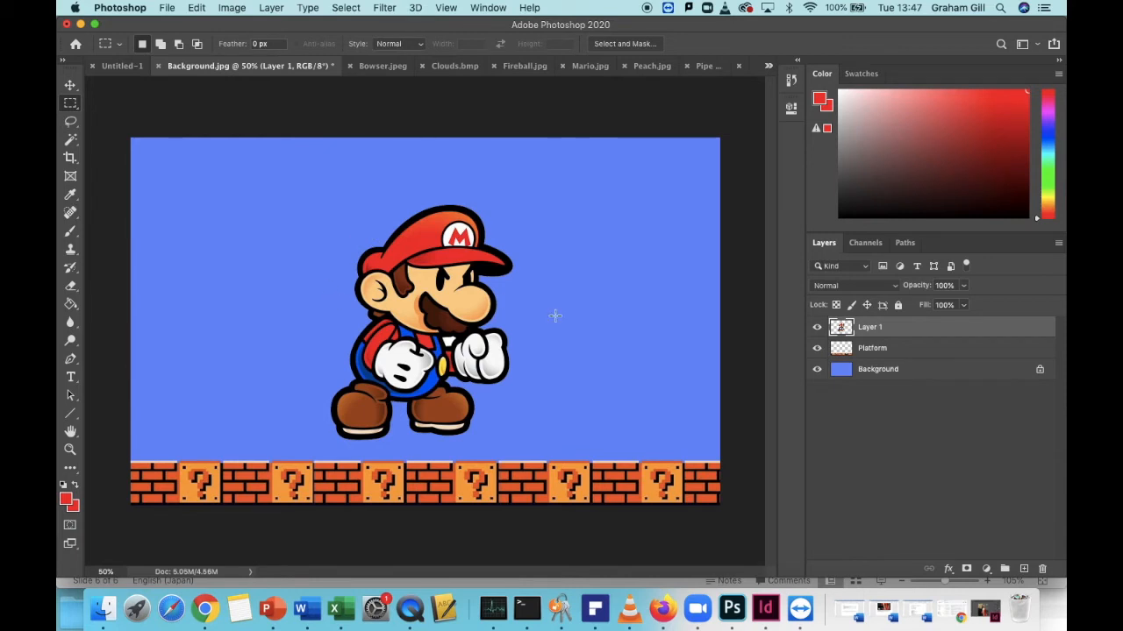
Rename the pasted character's layer as Mario.
double_click(871, 330)
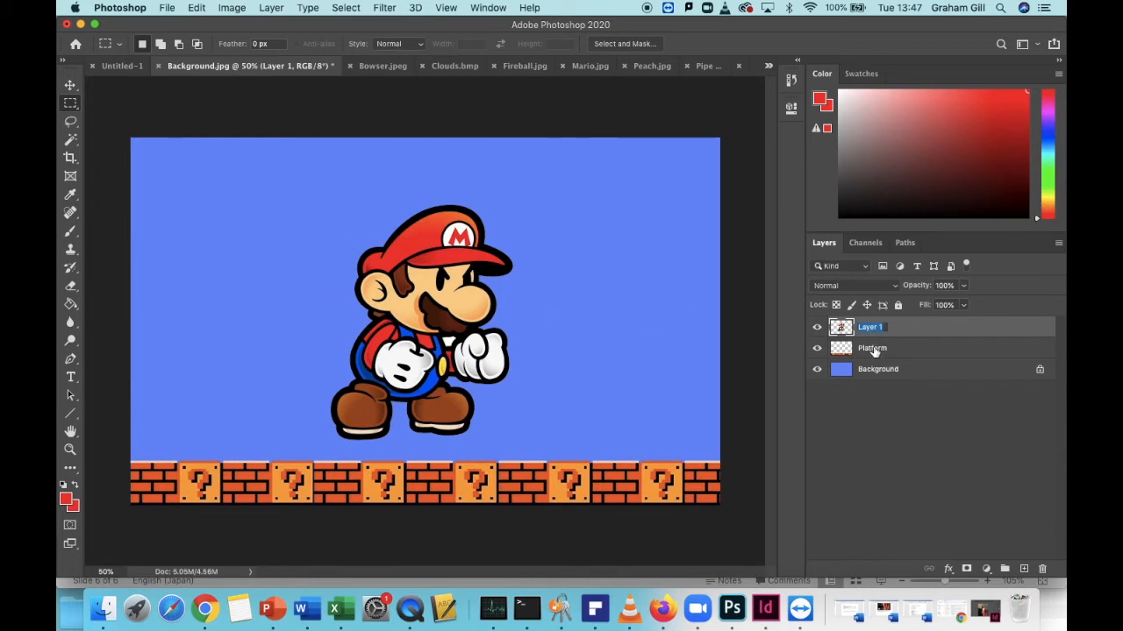
type("Mario")
key("Return")
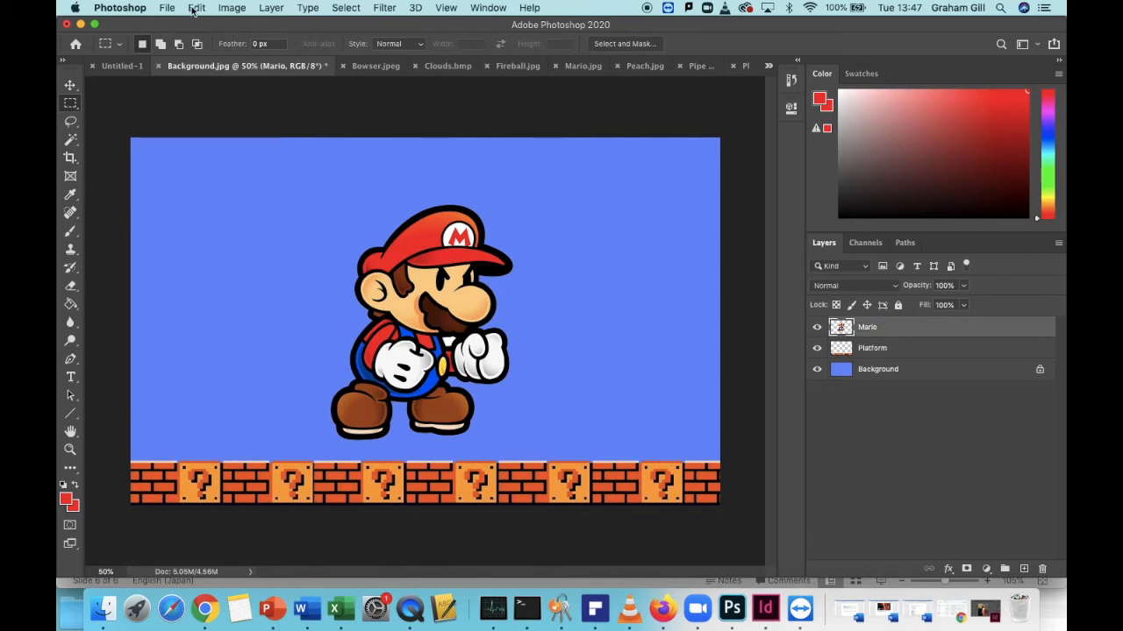
Scale the Mario layer down to about 34% with Free Transform and stand him near the left end of the brick platform.
left_click(881, 350)
left_click(884, 370)
left_click(885, 330)
left_click(196, 8)
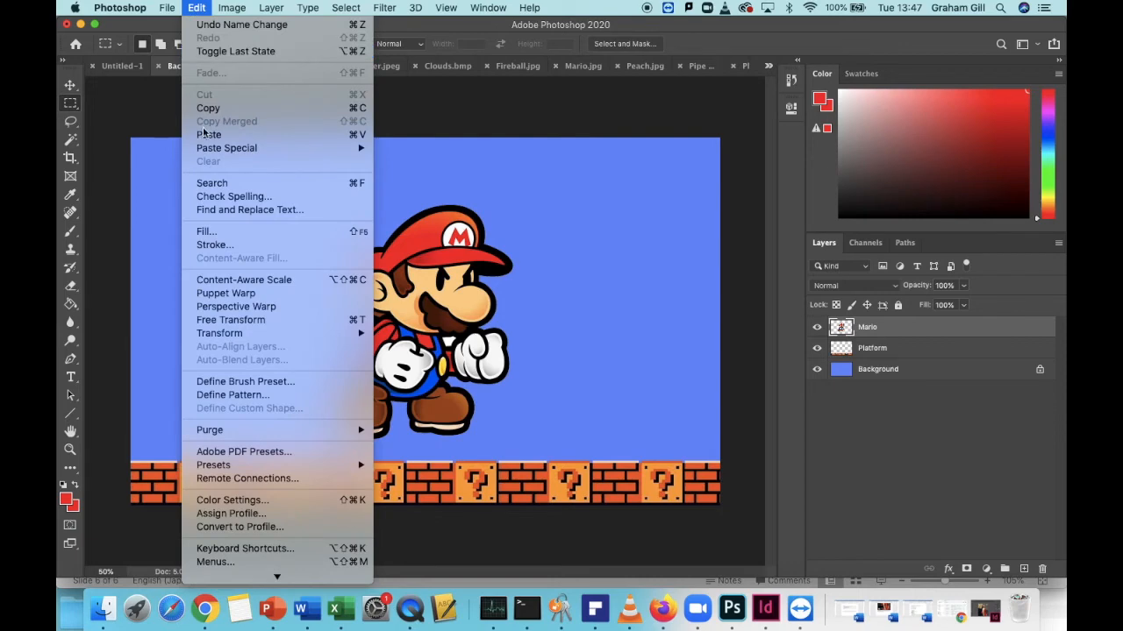
left_click(212, 324)
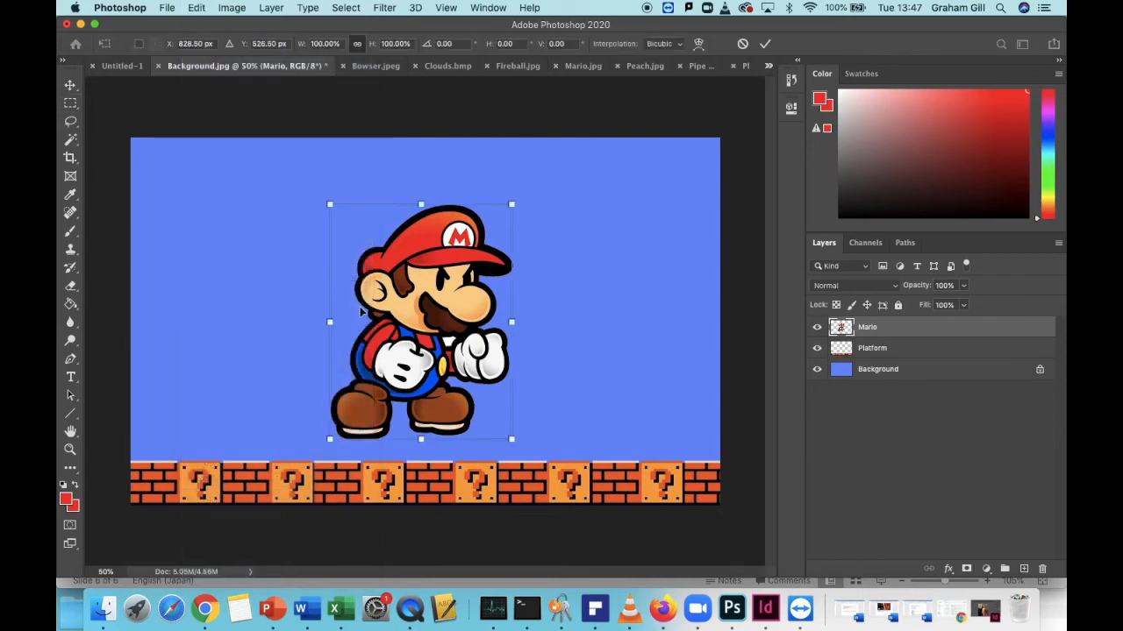
left_click_drag(512, 205, 375, 368)
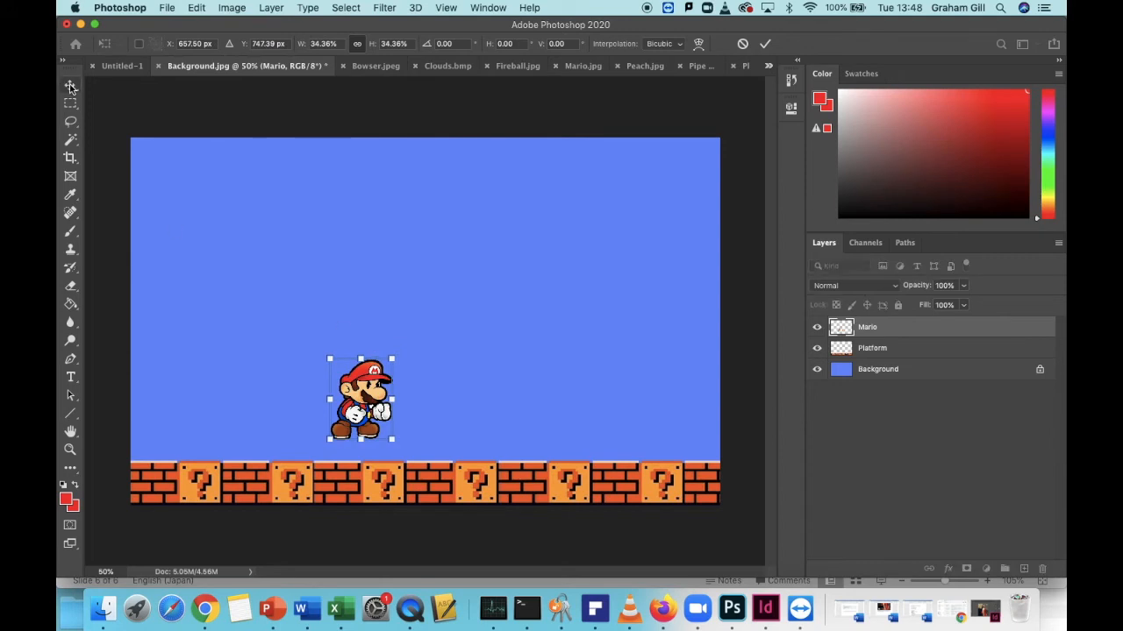
key("Return")
left_click_drag(355, 412, 219, 435)
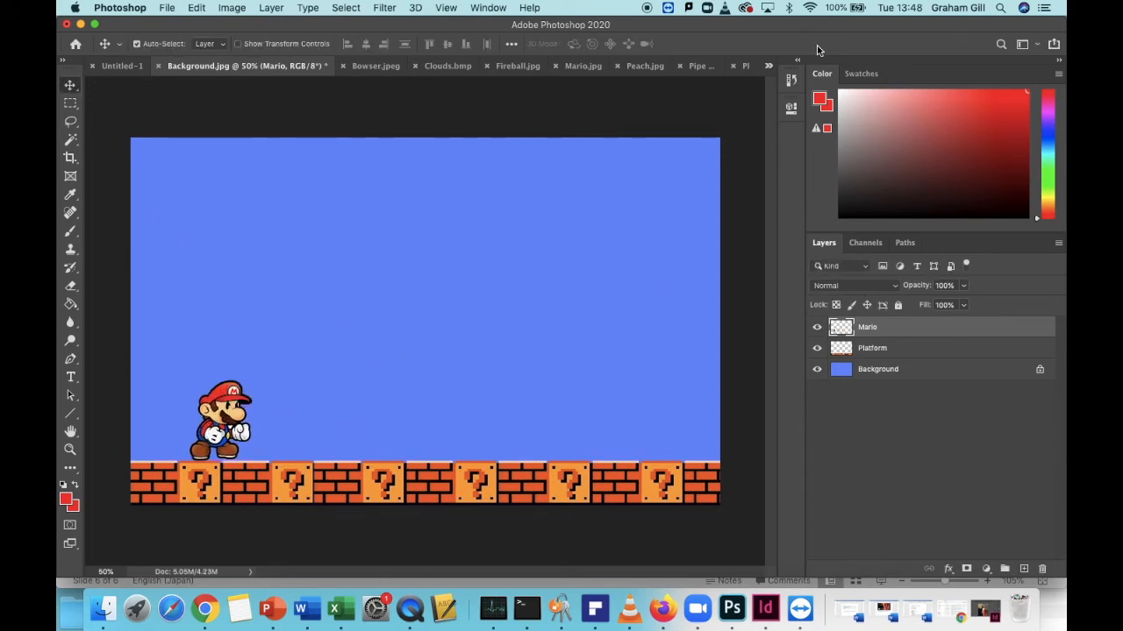
Open the Bowser.jpeg document and copy the whole Bowser image.
left_click(768, 66)
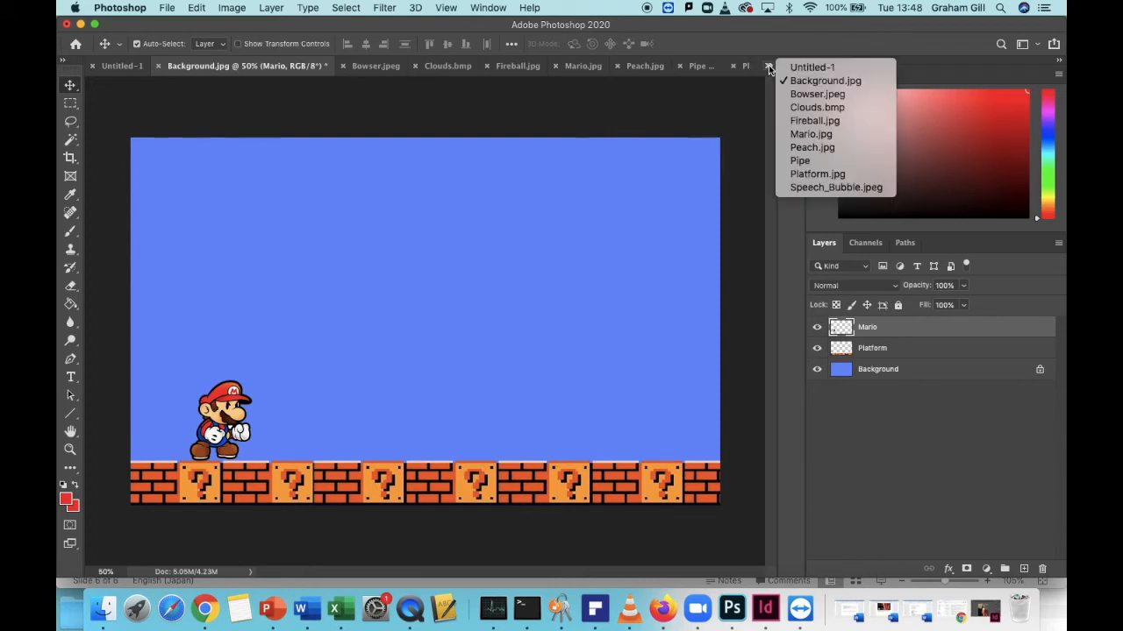
left_click(794, 93)
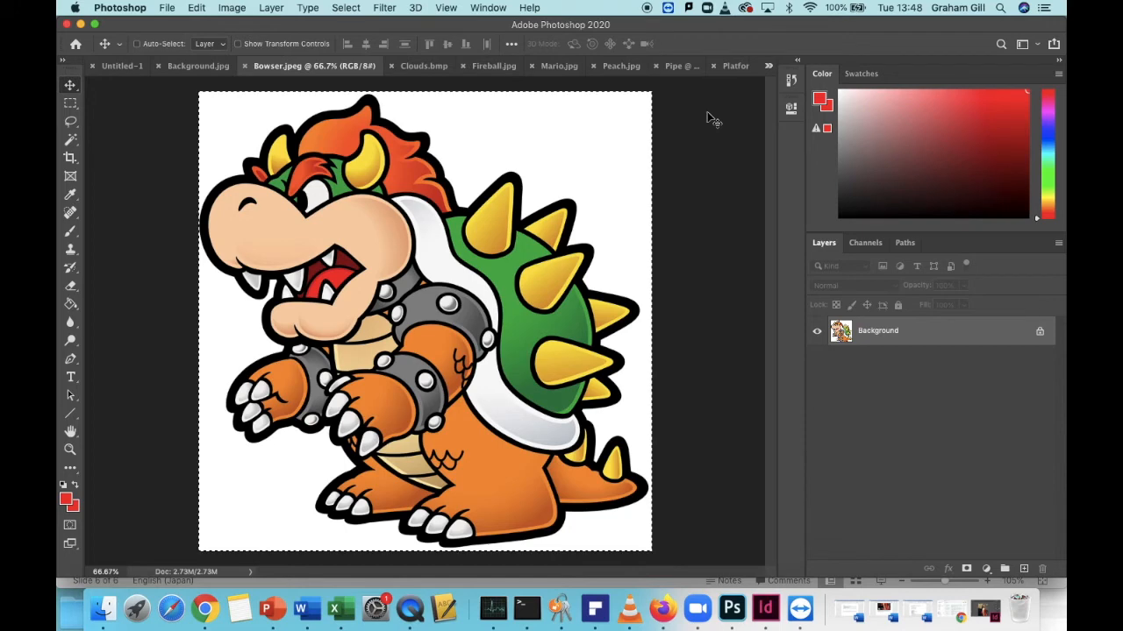
left_click(196, 7)
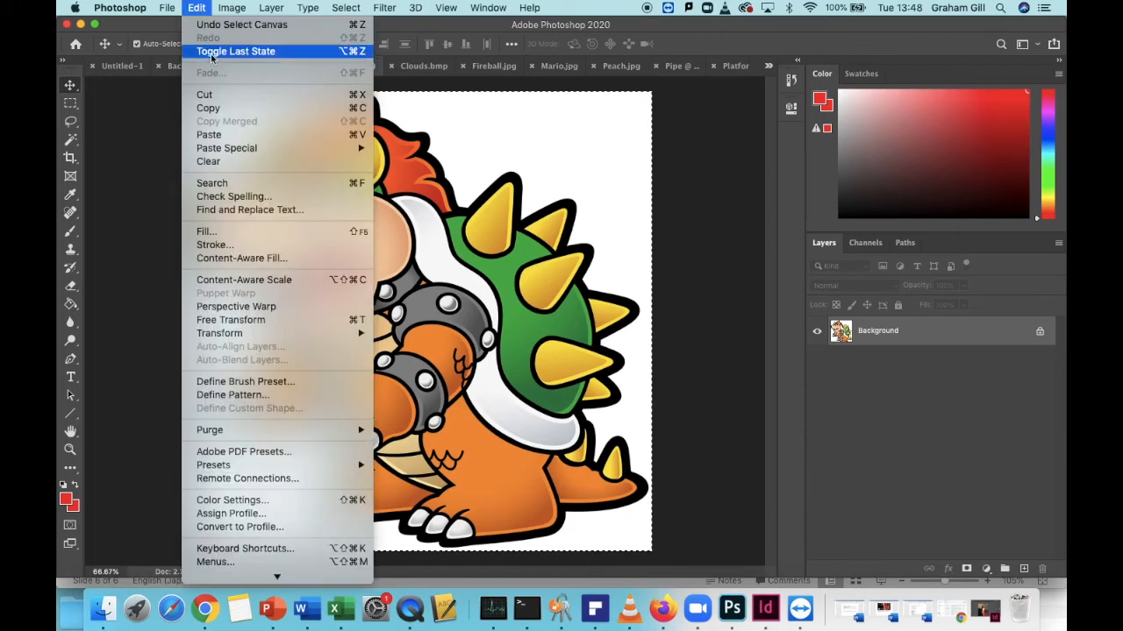
left_click(211, 108)
Return to Background.jpg and paste the Bowser image as a layer above Mario.
left_click(768, 70)
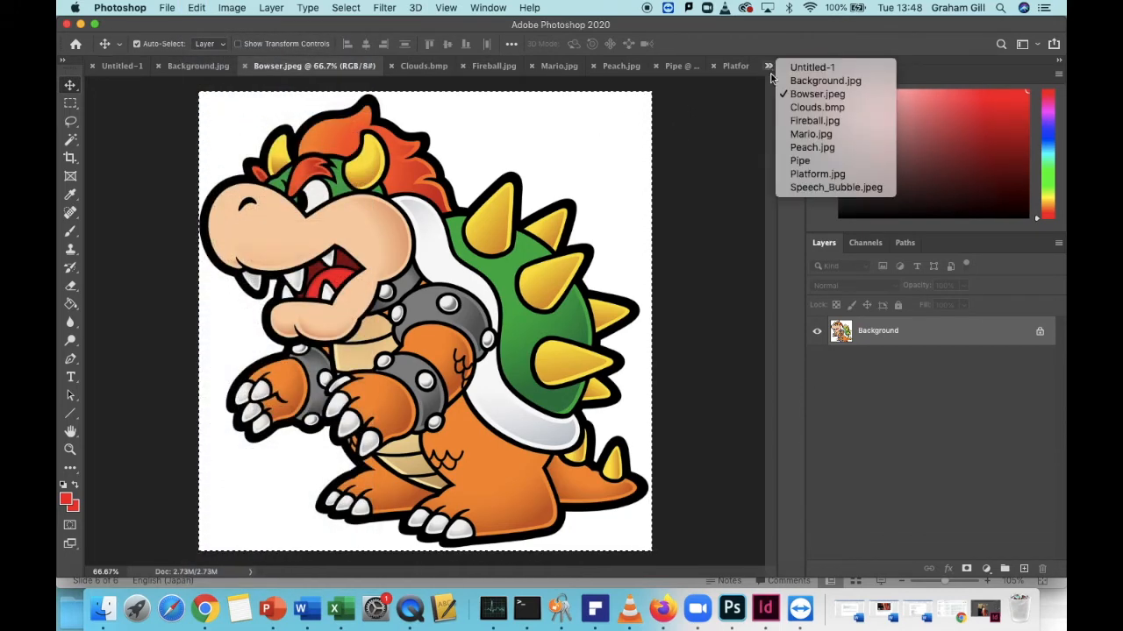
left_click(791, 81)
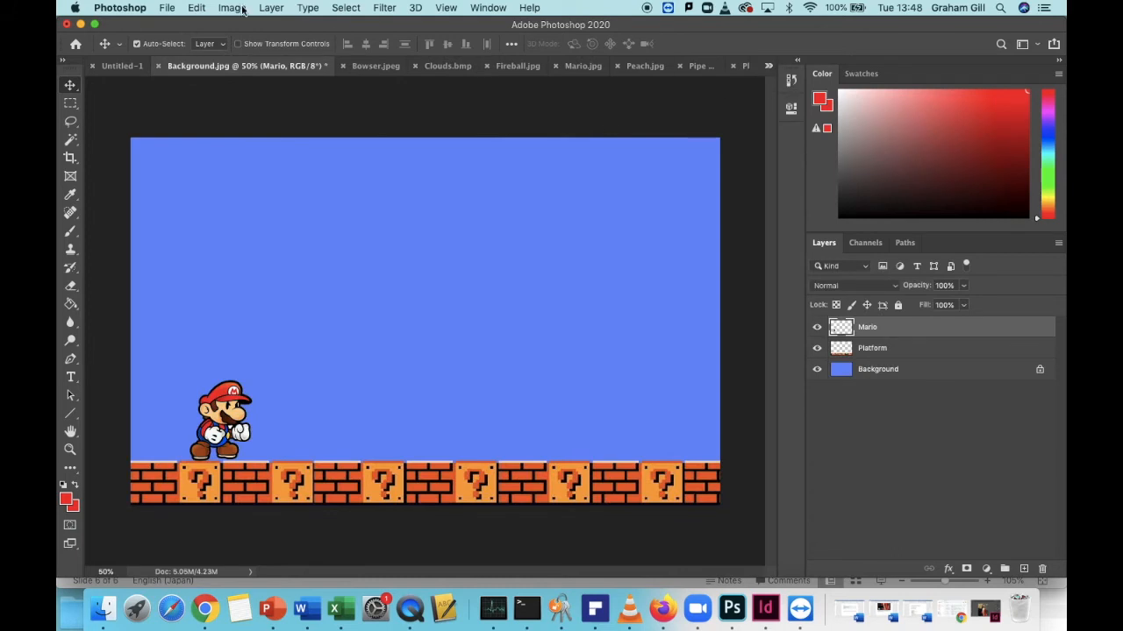
left_click(196, 7)
left_click(218, 136)
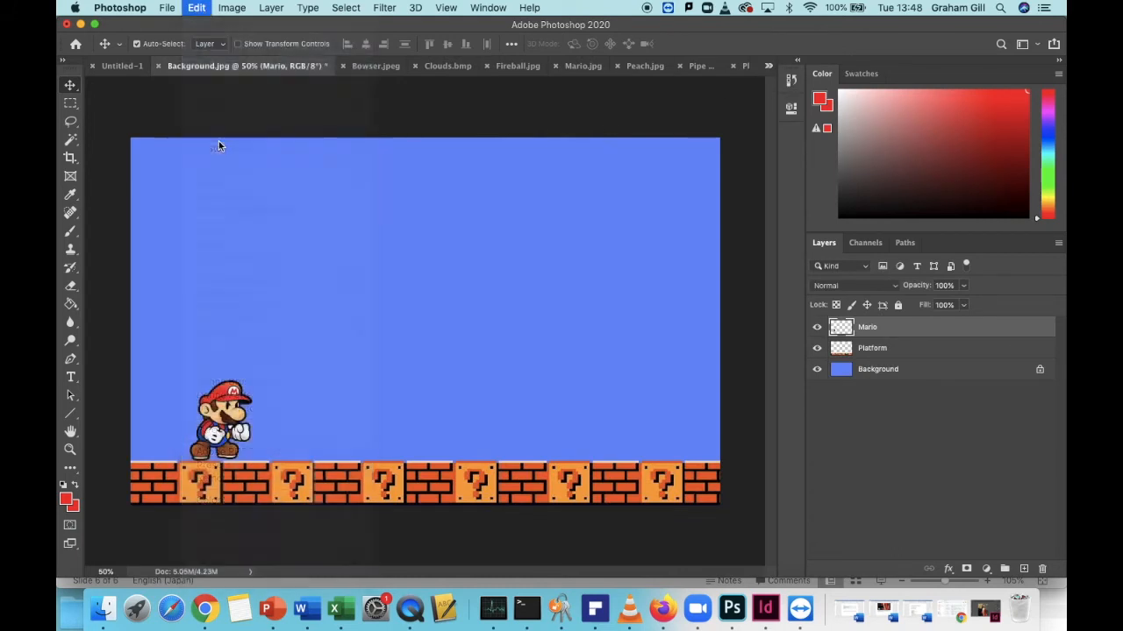
Delete the white area around Bowser using the Magic Wand, and clear the selection.
left_click(74, 141)
left_click(504, 183)
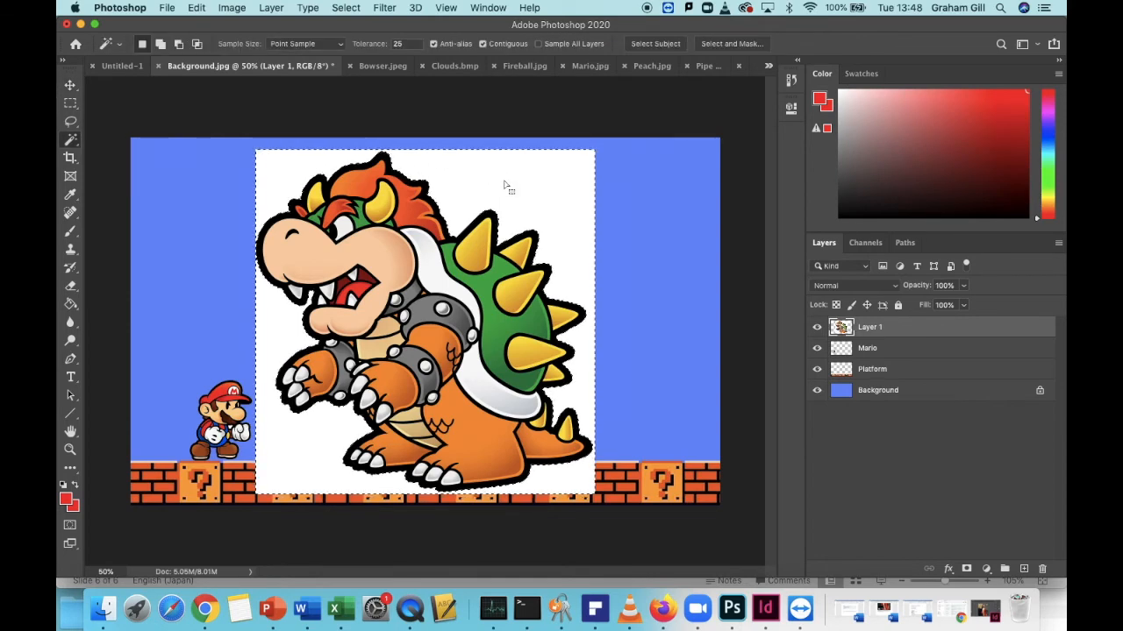
key("Delete")
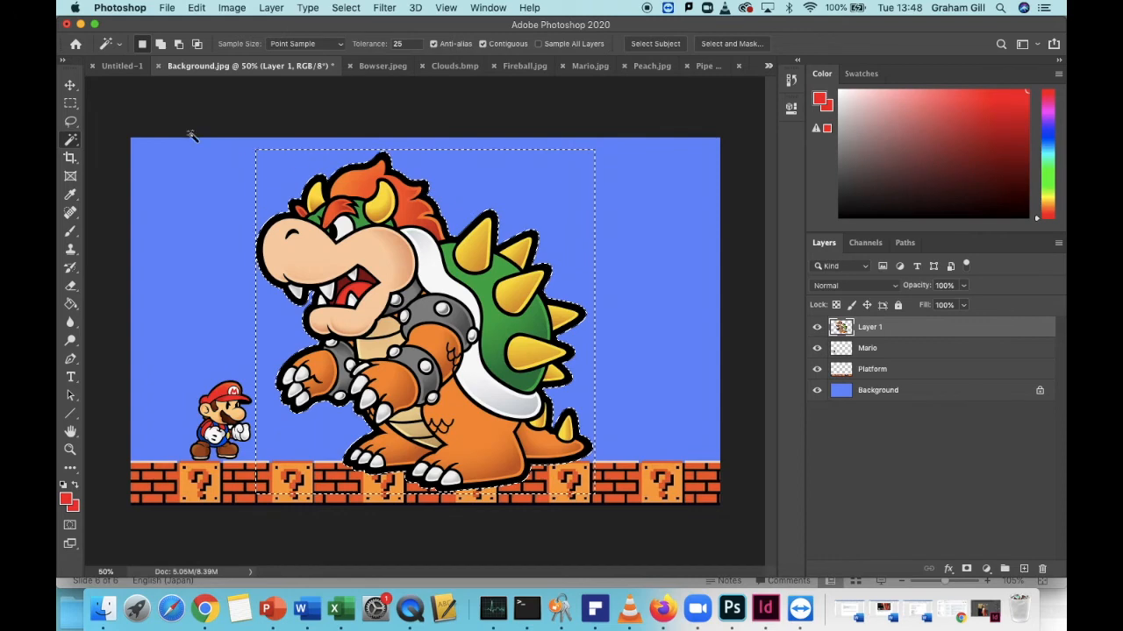
left_click(70, 103)
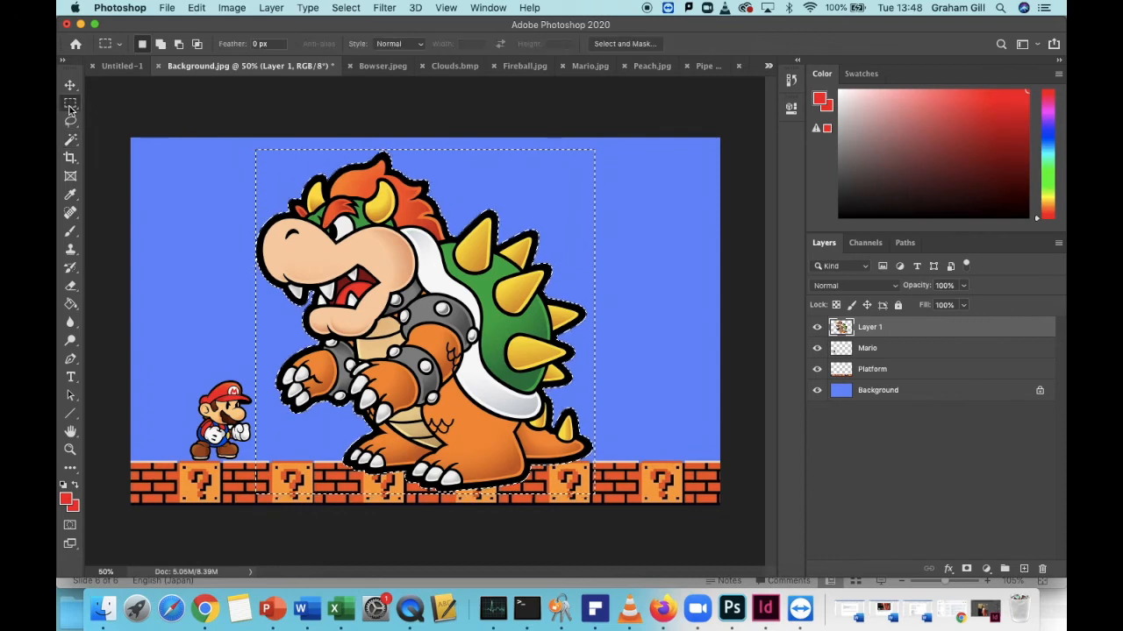
left_click(189, 179)
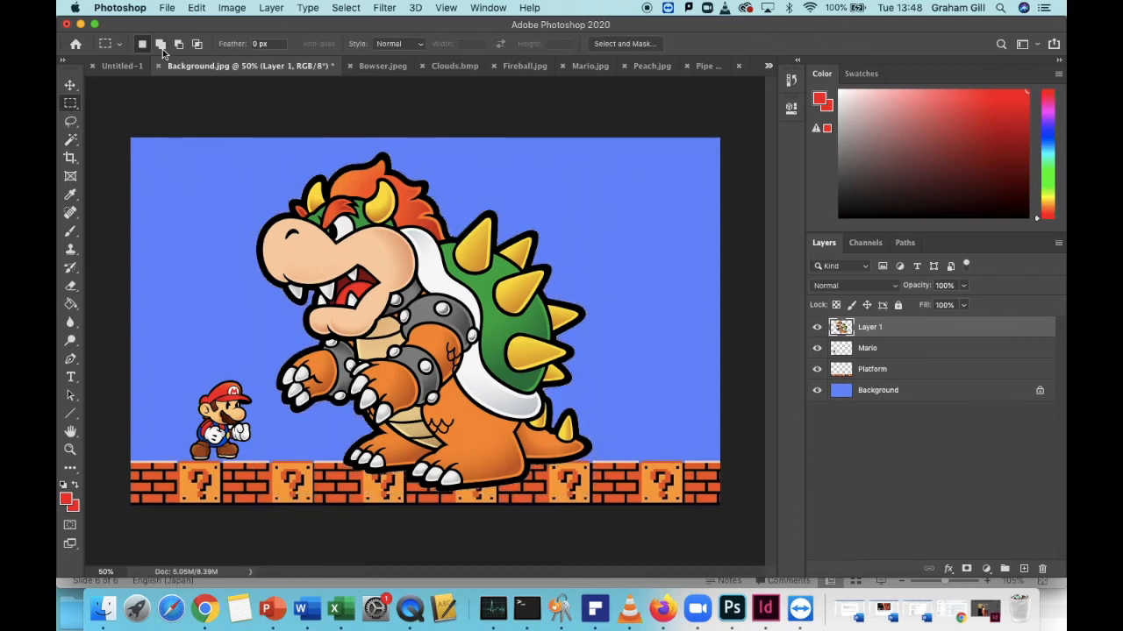
Scale the Bowser layer down to about 48% with Free Transform and stand him on the brick platform, right of centre.
left_click(196, 8)
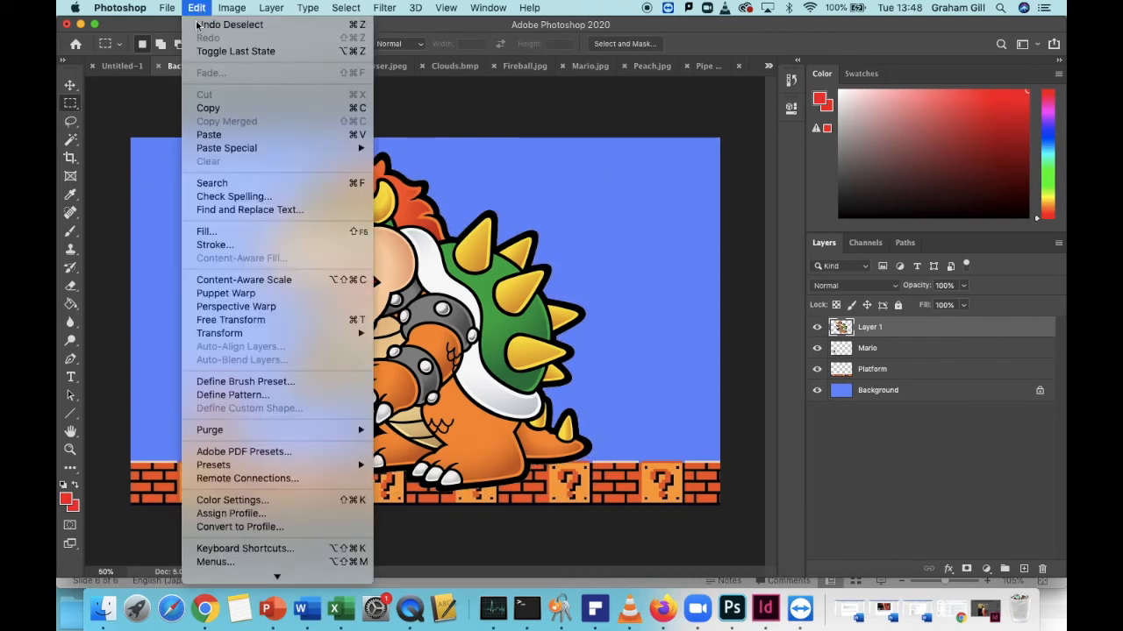
left_click(235, 321)
left_click_drag(586, 146, 381, 329)
left_click_drag(337, 423, 496, 385)
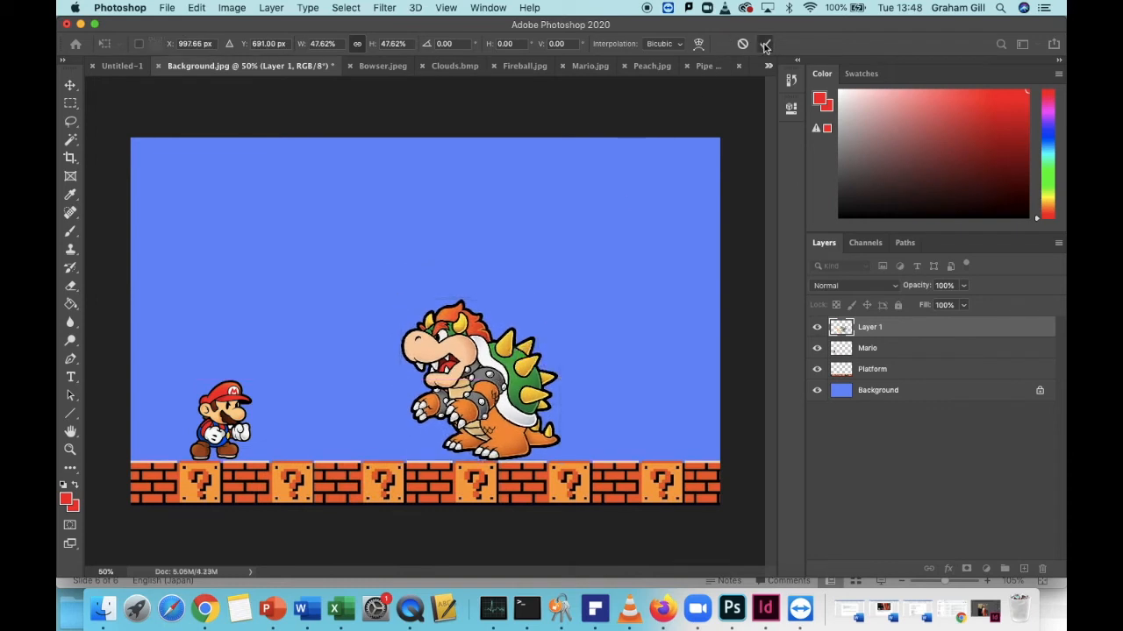
left_click(764, 43)
Copy the whole image from the Pipe document and paste it into Background.jpg as a new layer.
left_click(769, 66)
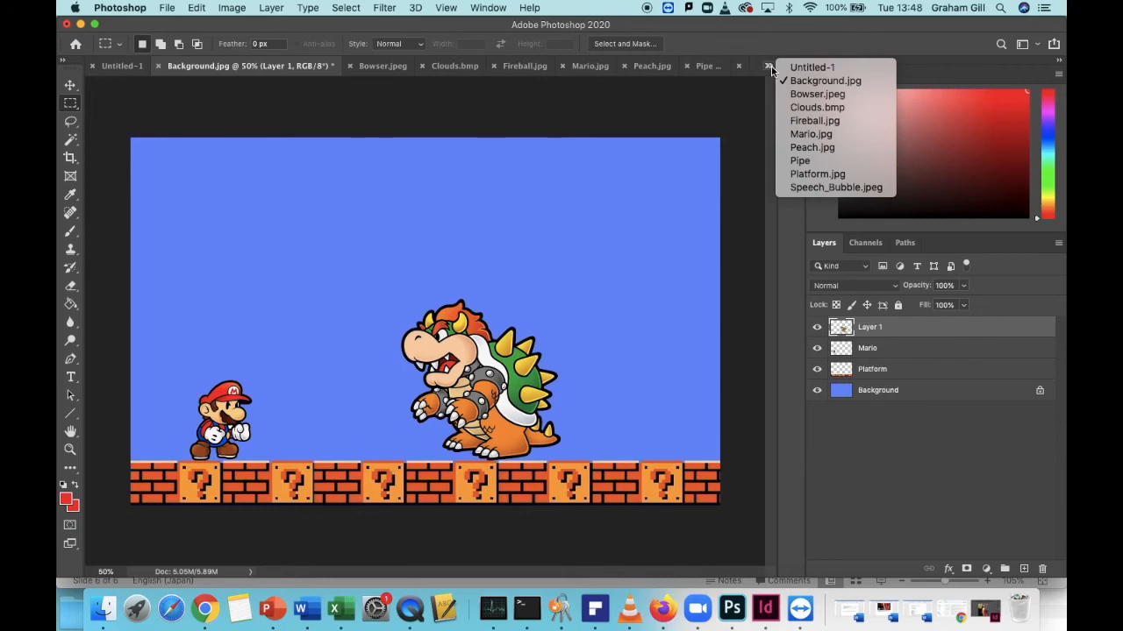
left_click(800, 161)
key("ctrl+a")
key("ctrl+c")
left_click(249, 66)
key("ctrl+v")
Scale the pipe down with Free Transform so it stands on the brick platform to the right of Bowser.
key("ctrl+t")
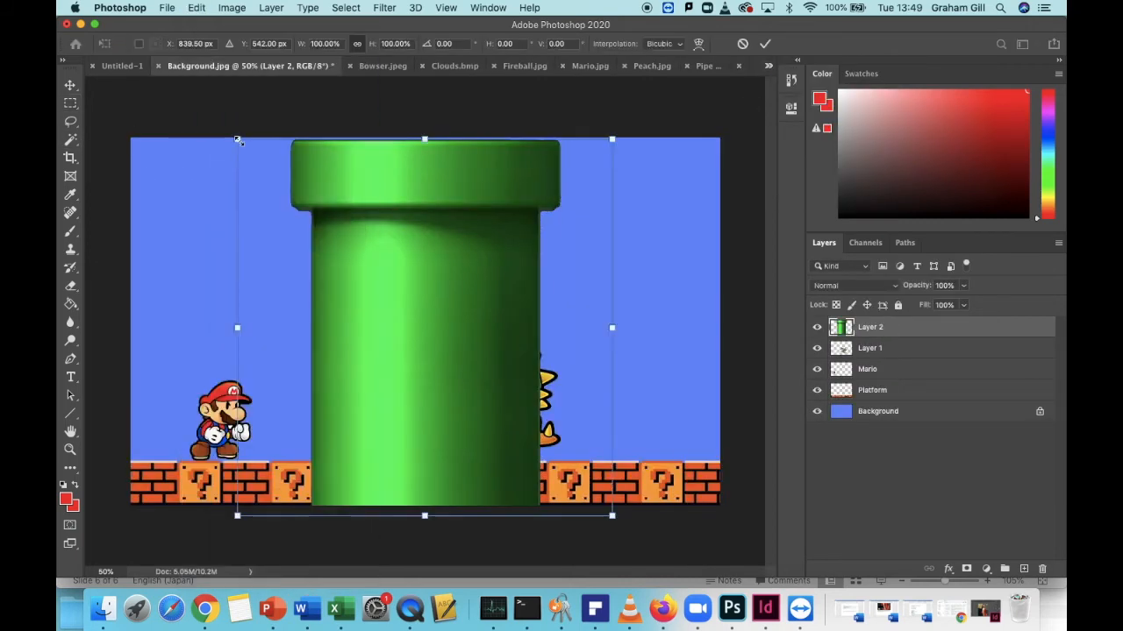
left_click_drag(237, 140, 567, 281)
left_click(765, 43)
Copy the whole Peach.jpg image and paste it into Background.jpg as a new layer.
left_click(769, 67)
left_click(825, 143)
key("ctrl+a")
key("ctrl+c")
left_click(769, 67)
left_click(824, 80)
key("ctrl+v")
Scale Peach down to about 53% with Free Transform and stand her on top of the green pipe.
key("ctrl+t")
left_click_drag(425, 325, 629, 208)
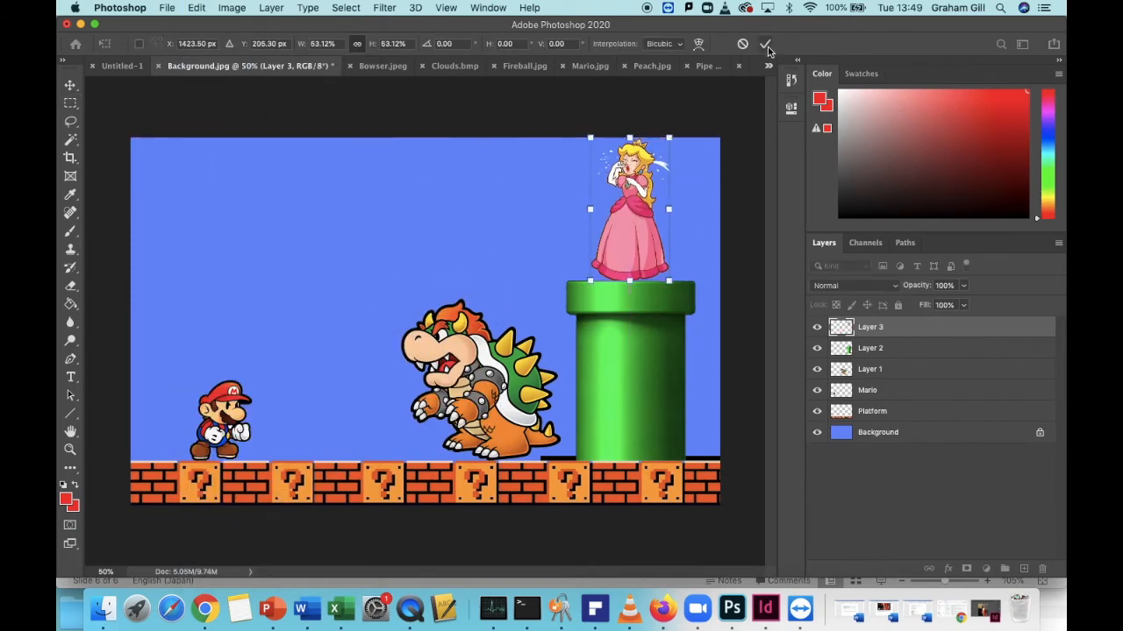
left_click(765, 44)
Copy the Speech_Bubble.jpeg image into Background.jpg as a new layer and delete the white area around the bubble.
left_click(770, 67)
left_click(825, 190)
key("super+a")
left_click(825, 80)
key("super+v")
key("Delete")
Scale the speech bubble down and place it just left of Peach's head with its tail pointing at her.
left_click_drag(427, 320, 539, 174)
key("super+t")
left_click_drag(599, 224, 614, 195)
left_click_drag(541, 179, 551, 182)
left_click(766, 44)
Copy the whole Fireball.jpg image and paste it into Background.jpg as a new layer.
left_click(769, 67)
left_click(825, 119)
key("super+a")
left_click(196, 8)
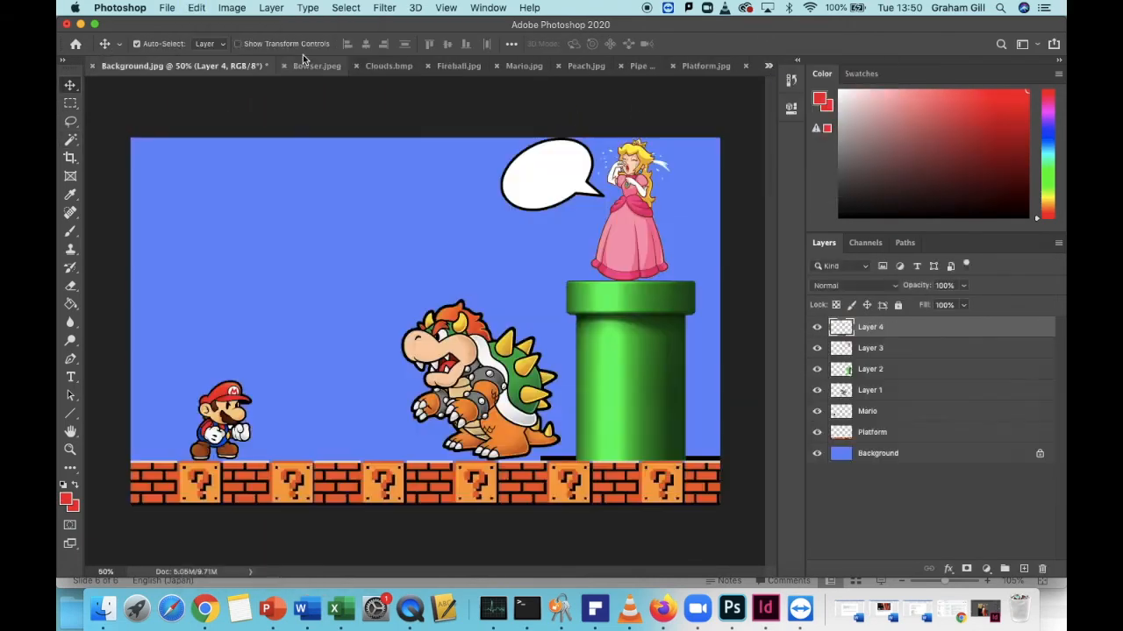
key("super+v")
Scale the fireball down with Free Transform and place it between Mario and Bowser.
key("super+t")
left_click_drag(491, 285, 486, 253)
left_click(766, 43)
left_click_drag(424, 323, 344, 389)
Delete the background area around the fireball using the Magic Wand, and clean up the leftovers with the Eraser.
left_click(70, 139)
left_click(320, 372)
key("Delete")
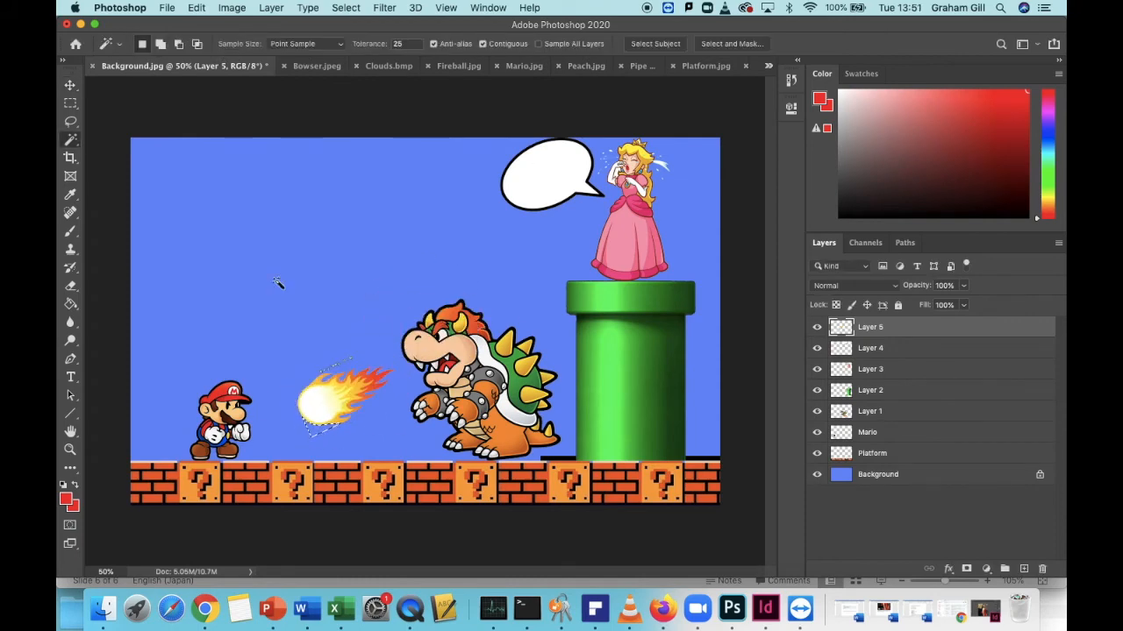
left_click(71, 286)
Copy the whole Clouds.bmp image and paste it into Background.jpg as a new layer.
left_click(769, 67)
left_click(818, 107)
left_click(197, 7)
left_click(769, 66)
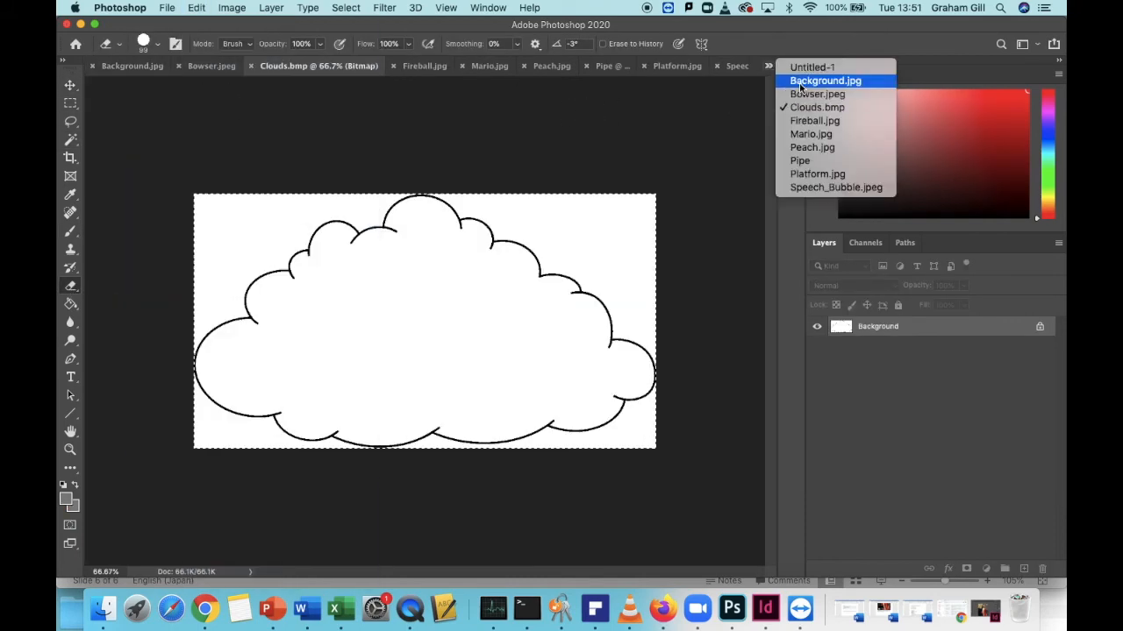
left_click(824, 82)
key("super+v")
Scale the cloud down for the sky above Mario, and paste a second cloud above Bowser.
key("super+t")
left_click_drag(599, 226, 539, 276)
left_click(209, 134)
left_click_drag(409, 306, 411, 229)
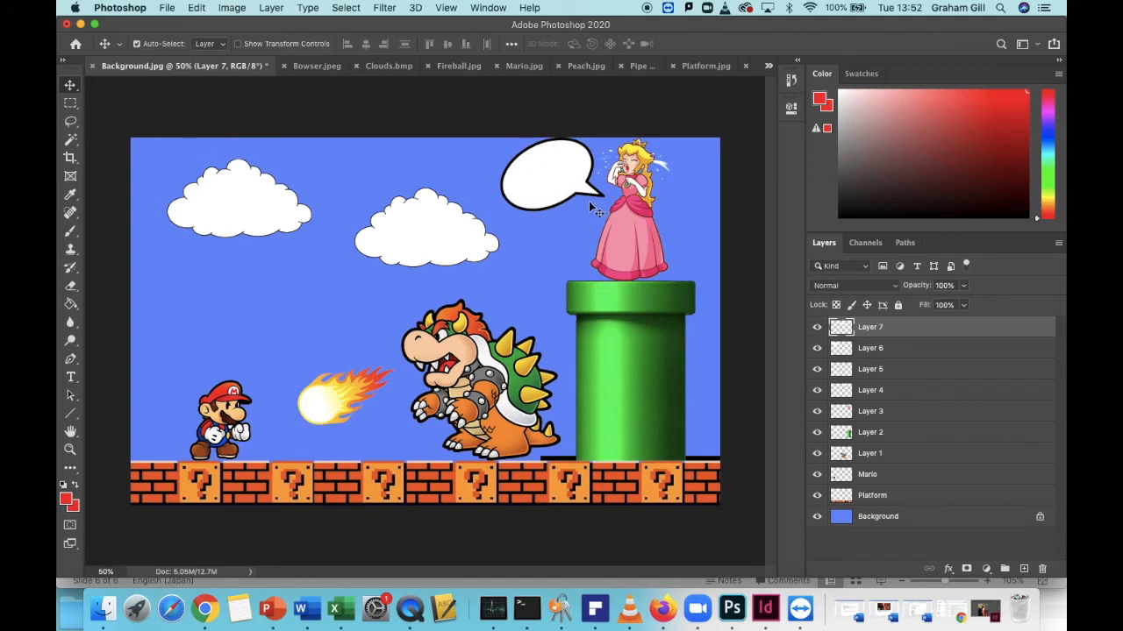
Add a horizontal text layer reading "Save me Mario!" starting inside the speech bubble.
left_click(71, 379)
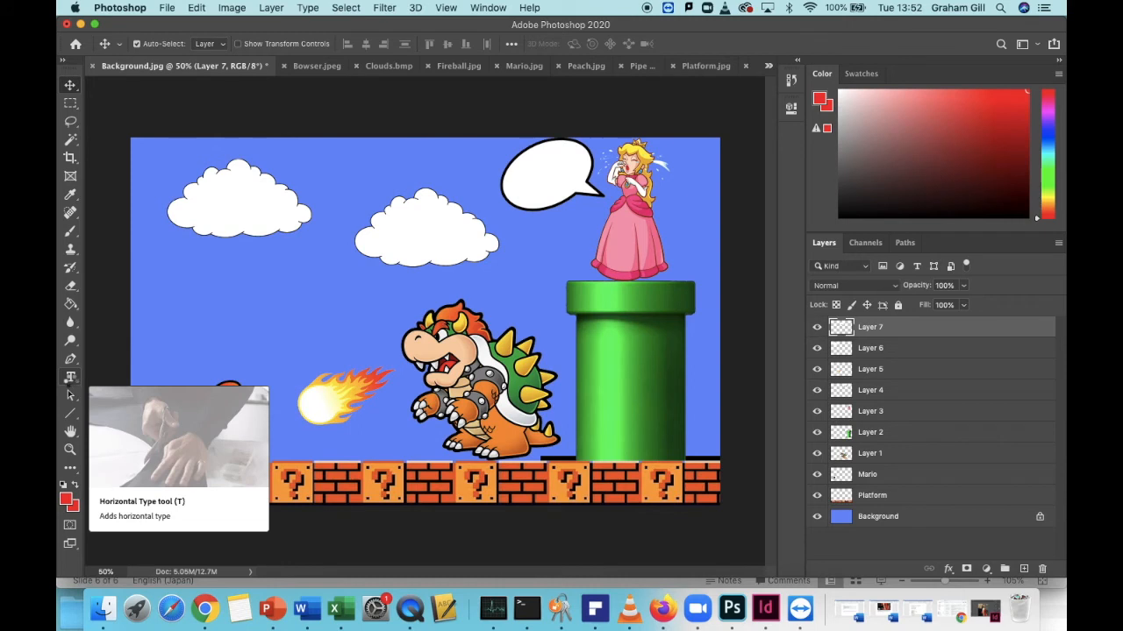
left_click(523, 168)
left_click(522, 168)
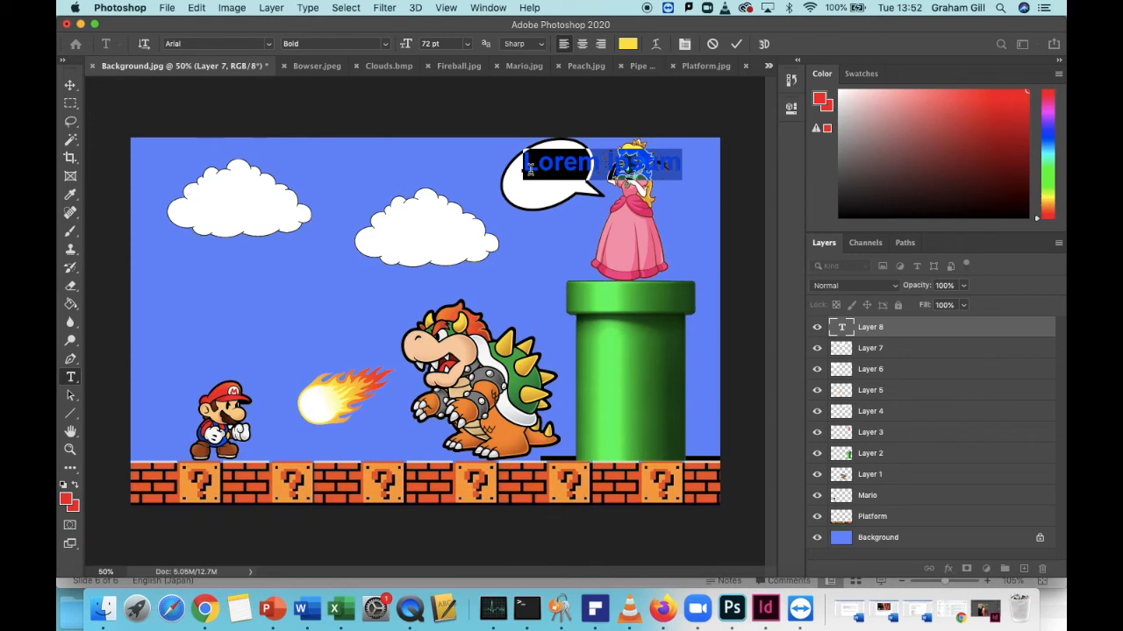
type("S")
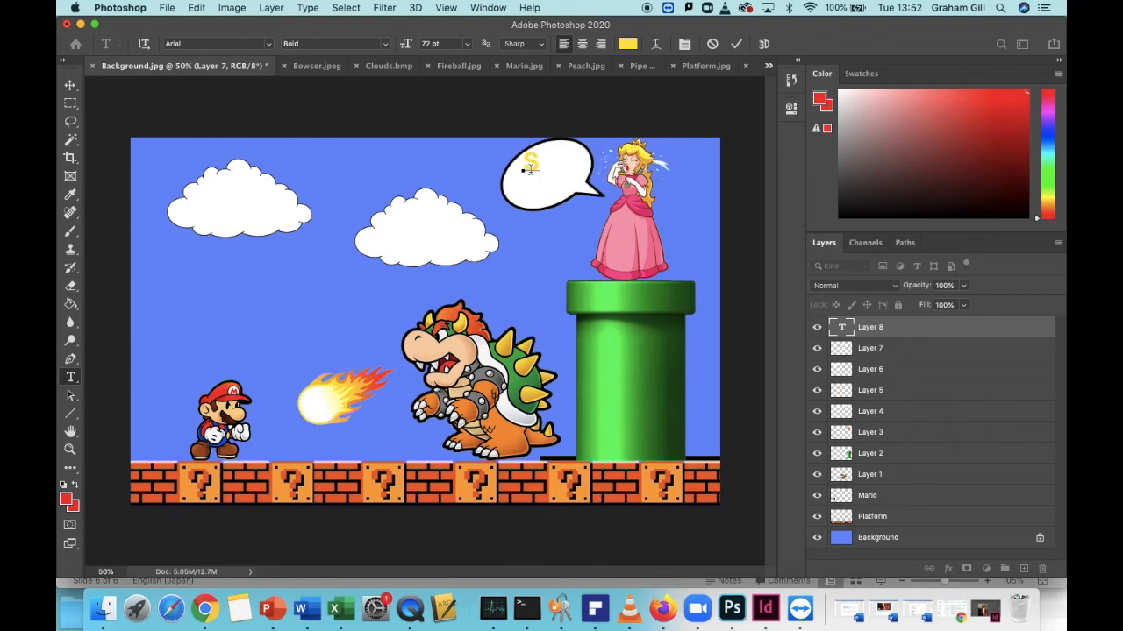
type("ave me Mar")
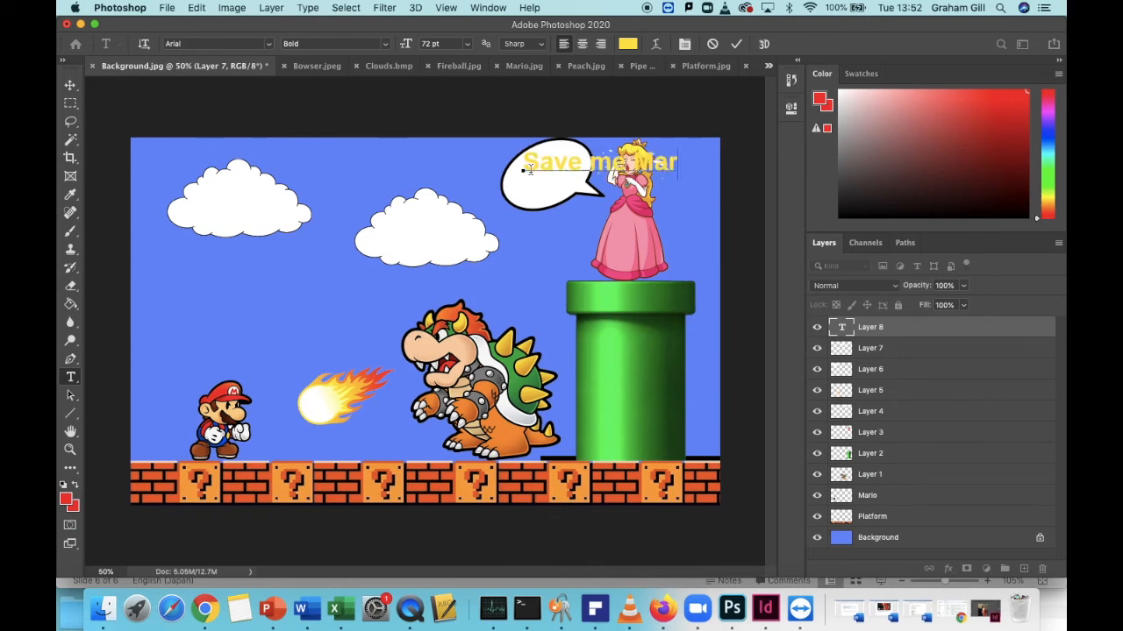
type("io!")
Set the "Save me Mario!" text to 36 pt and break it onto a second line before "Mario!".
left_click_drag(524, 163, 711, 166)
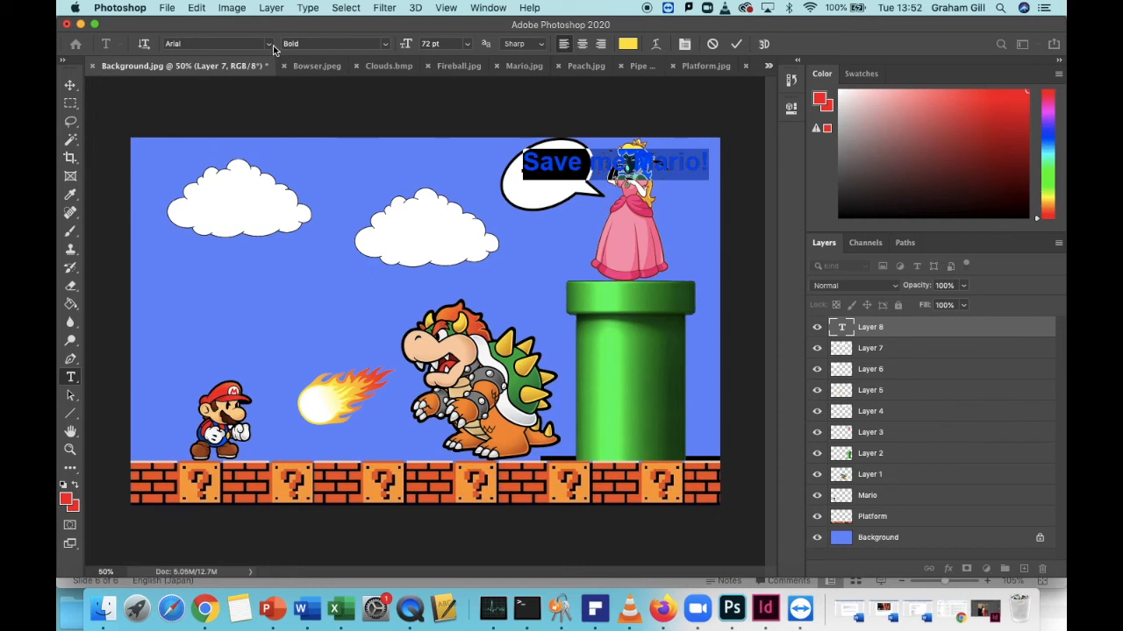
left_click(383, 44)
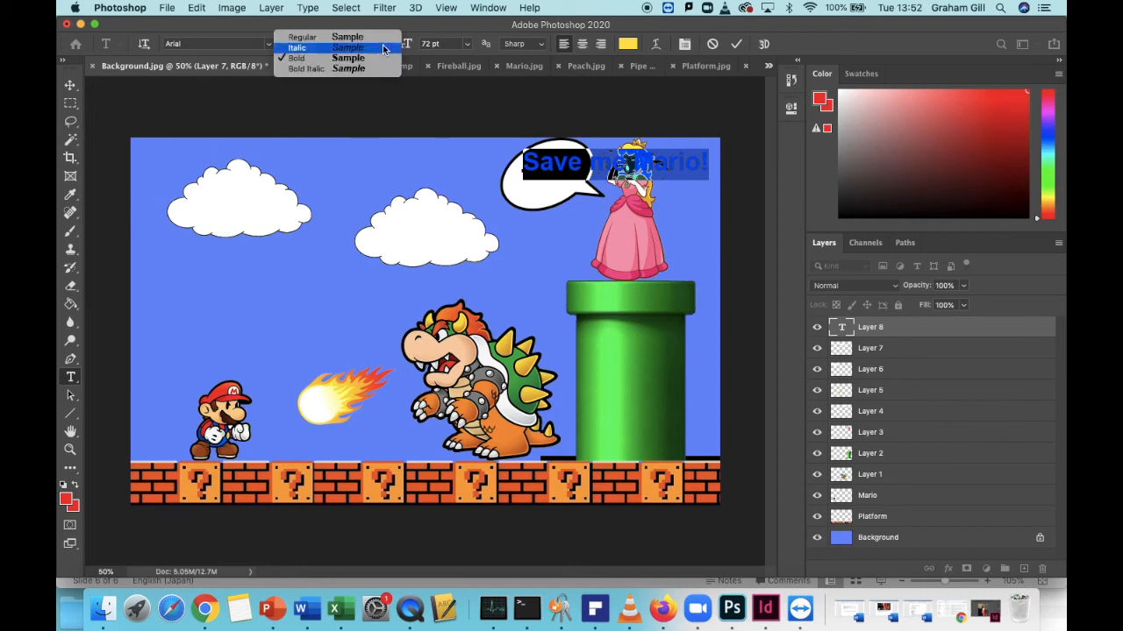
left_click(428, 29)
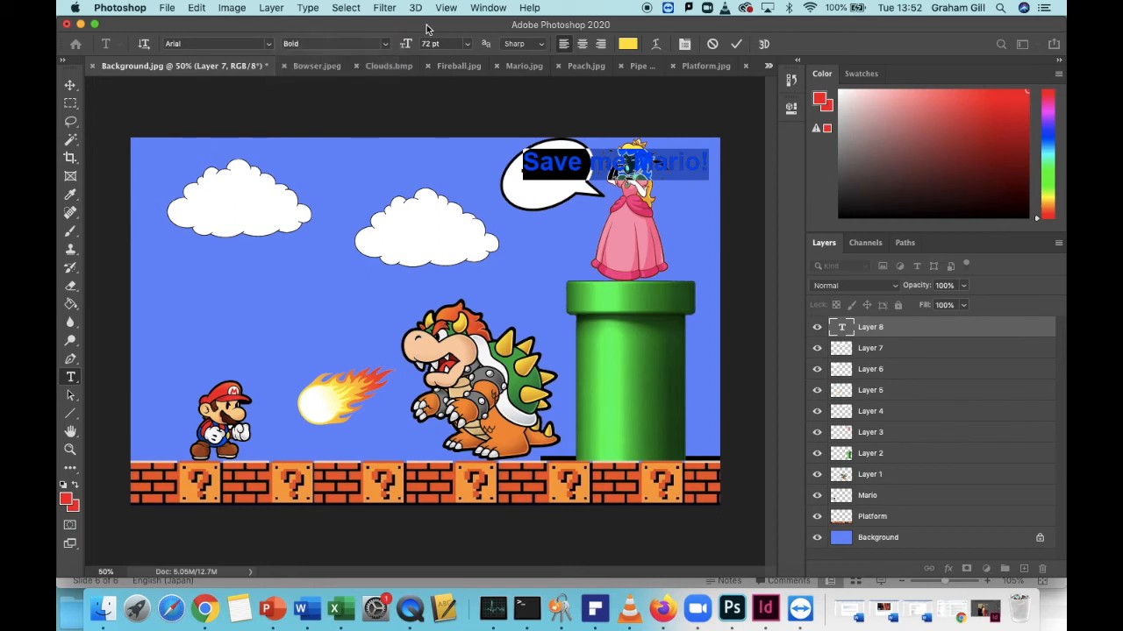
left_click(467, 46)
left_click(446, 117)
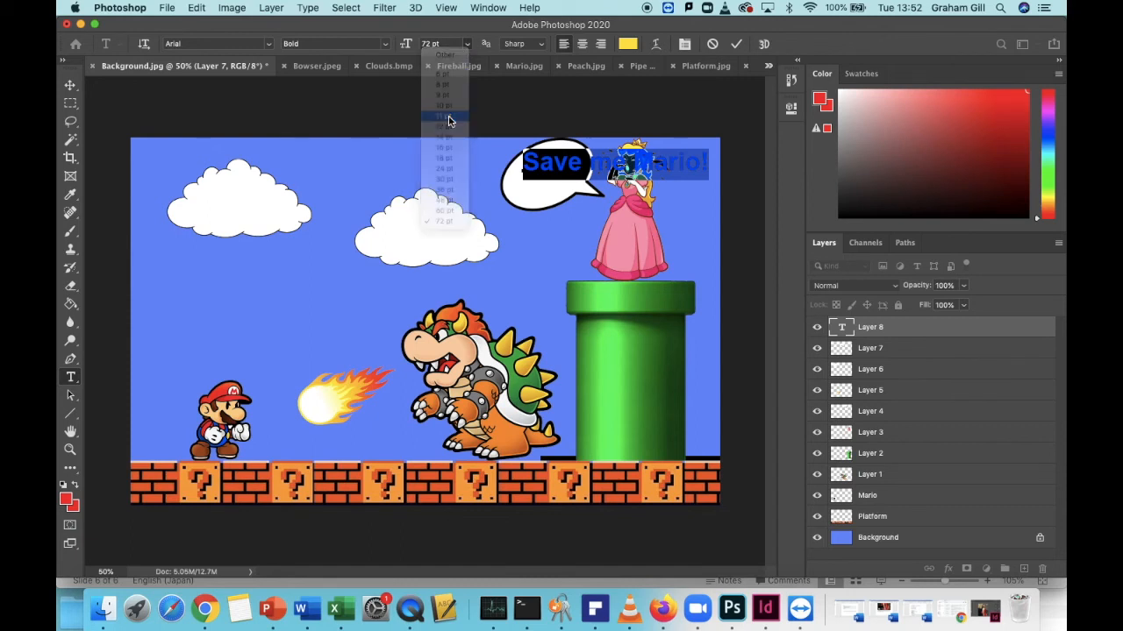
left_click(468, 45)
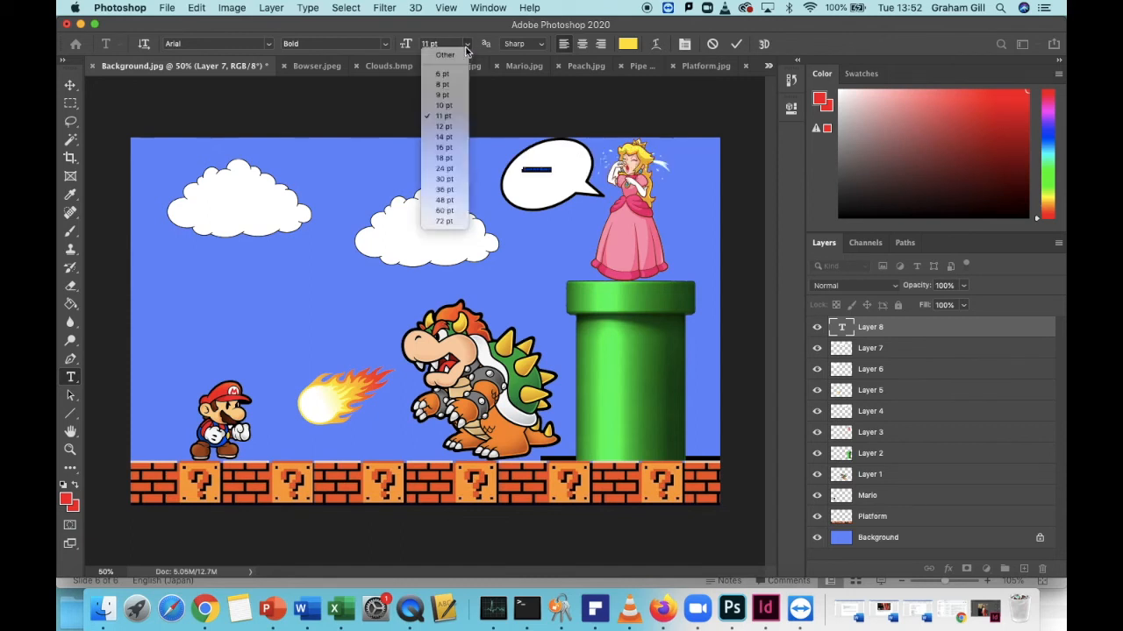
left_click(444, 147)
left_click(468, 45)
left_click(450, 170)
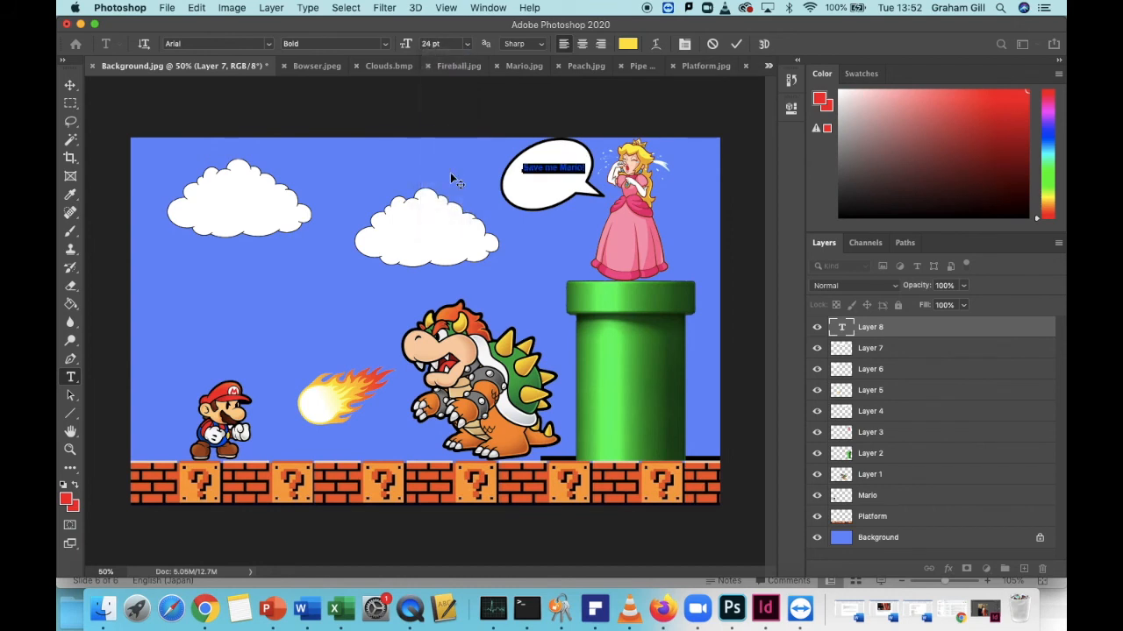
left_click(468, 45)
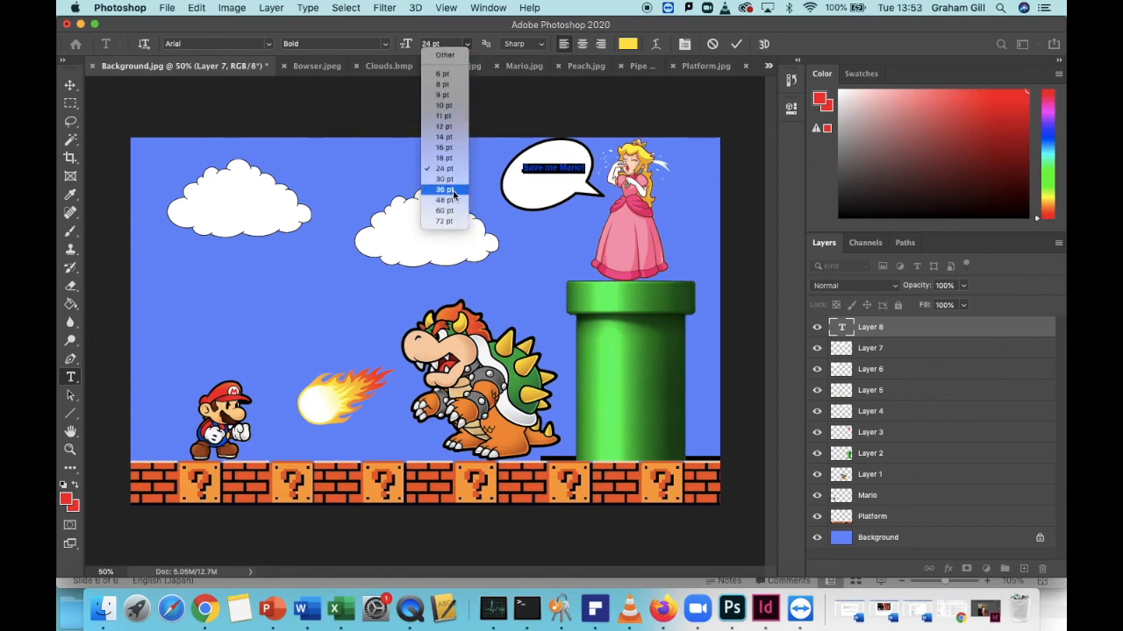
left_click(452, 192)
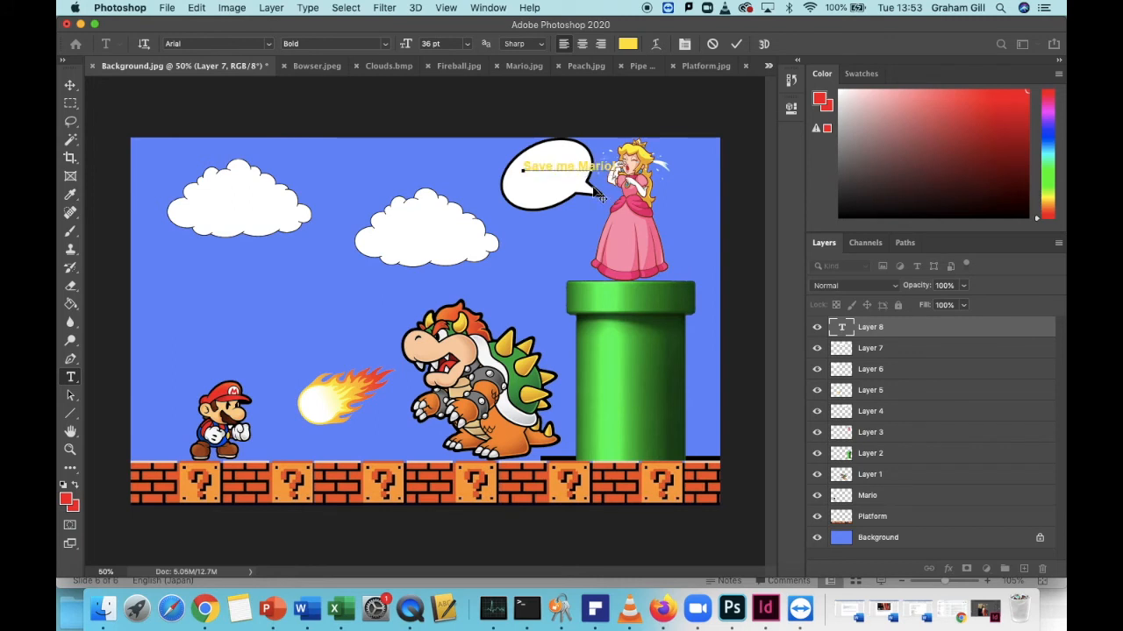
key("Return")
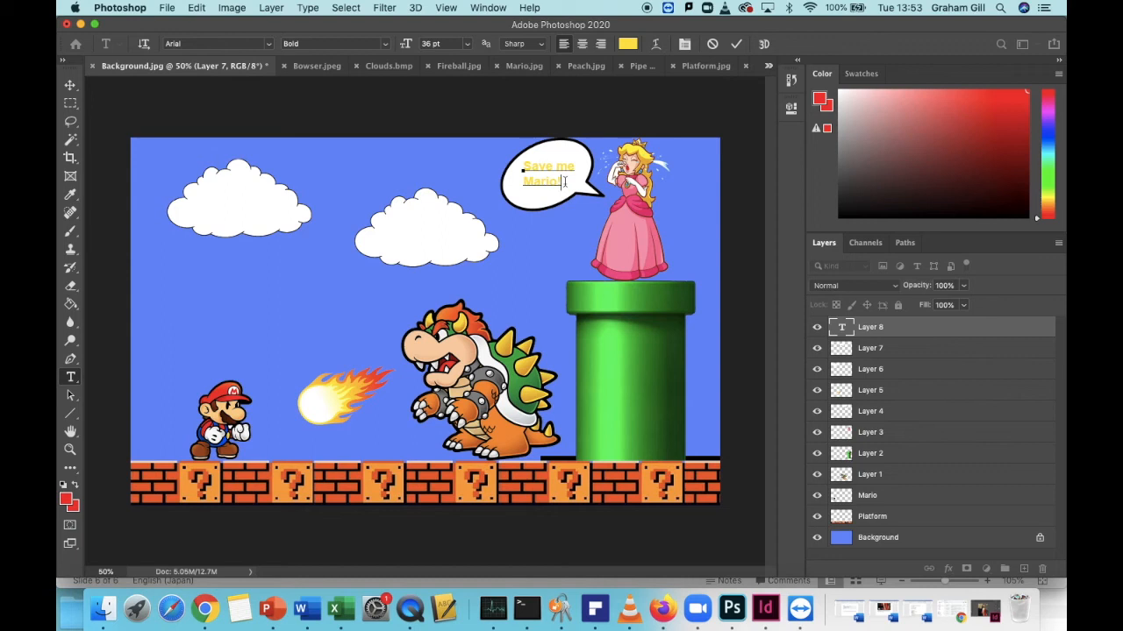
Change the speech bubble text colour to red (ff0000) and commit the text edit.
left_click_drag(564, 182, 522, 167)
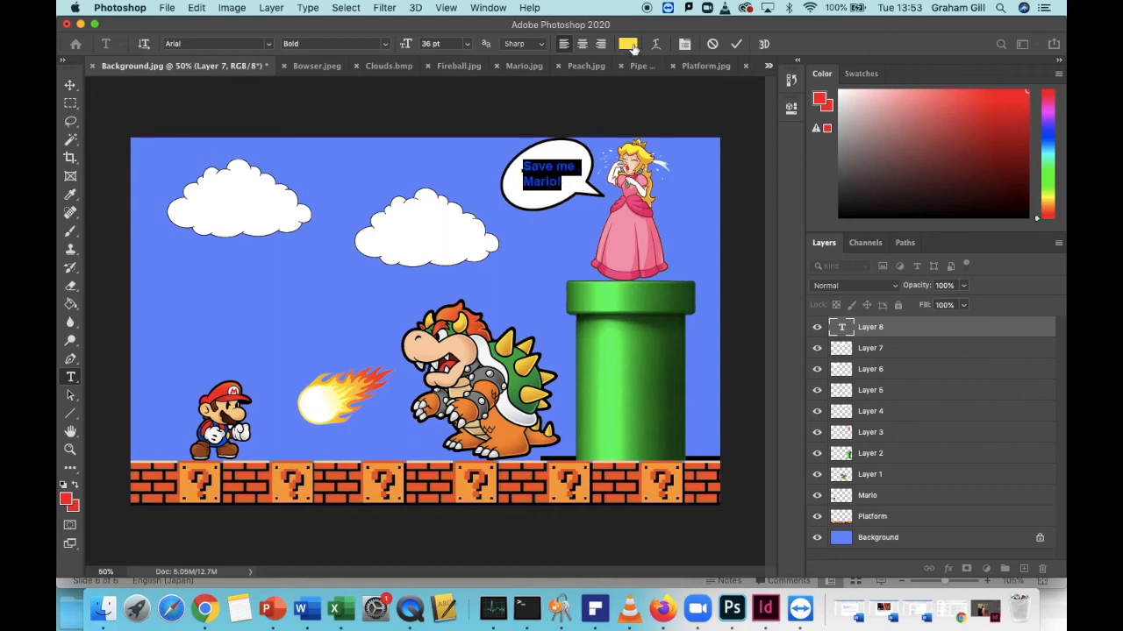
left_click(628, 45)
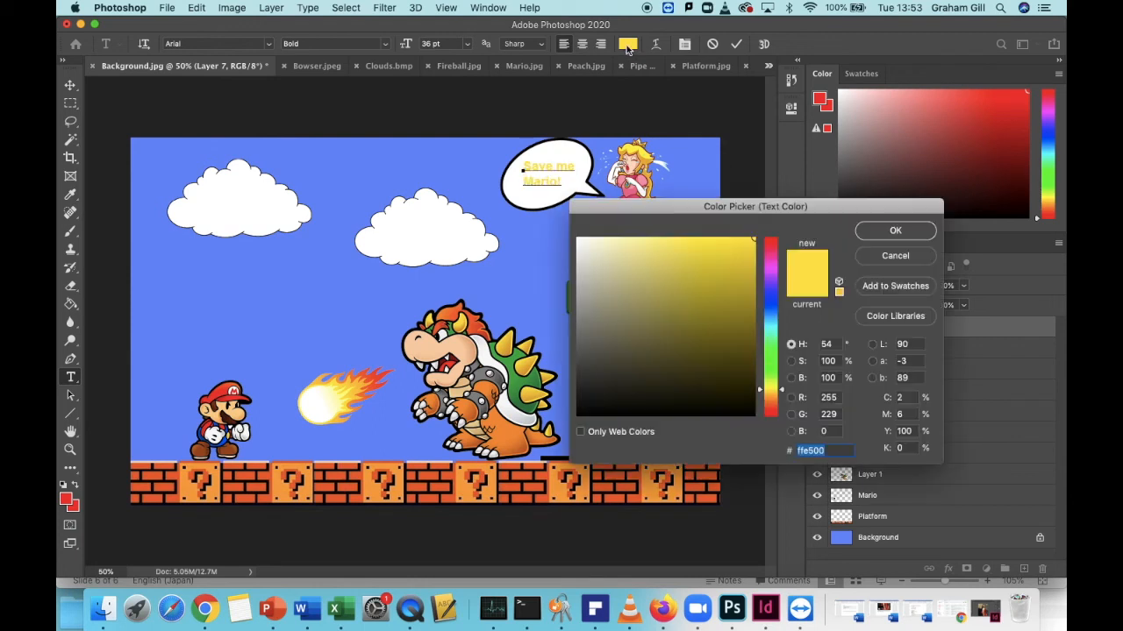
mouse_move(772, 246)
left_mouse_down()
mouse_move(781, 331)
mouse_move(783, 233)
left_mouse_up()
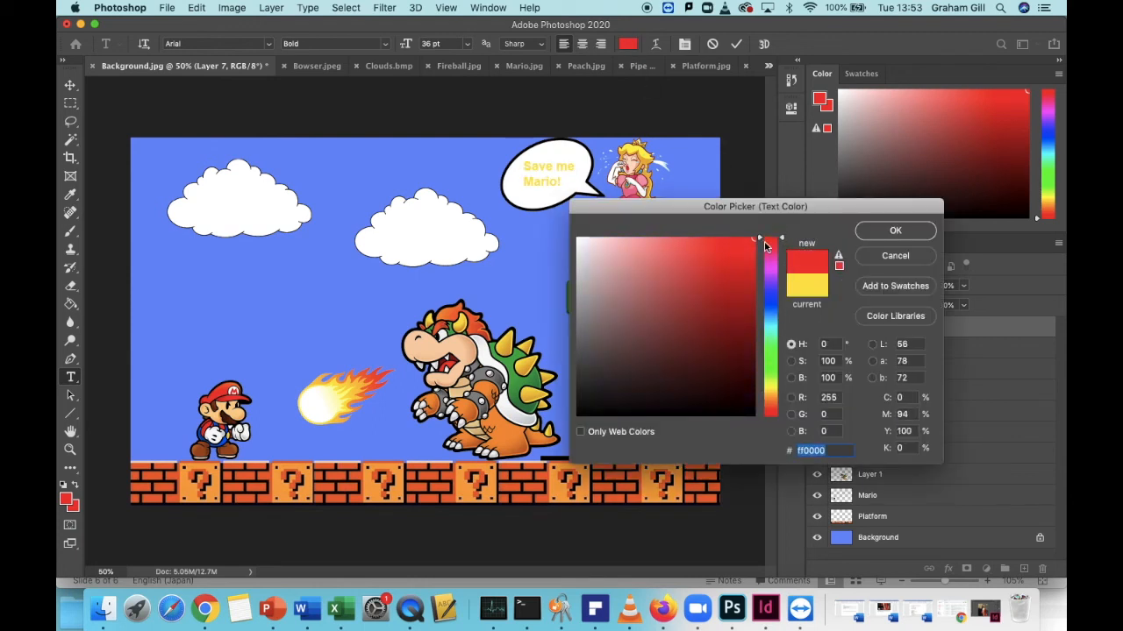
left_click(896, 231)
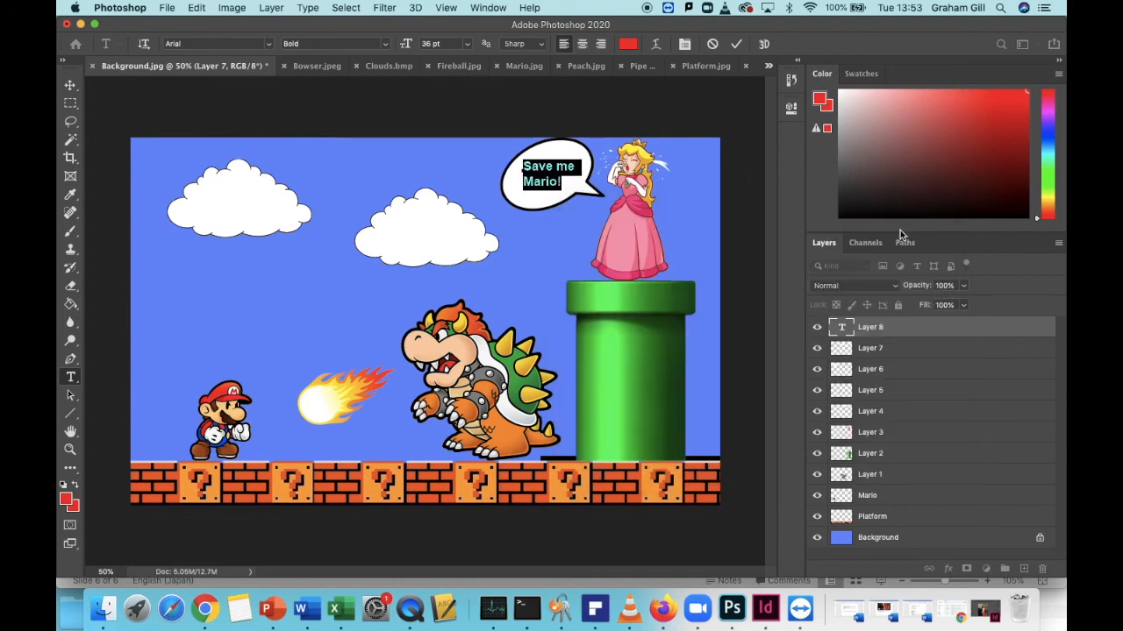
left_click(737, 45)
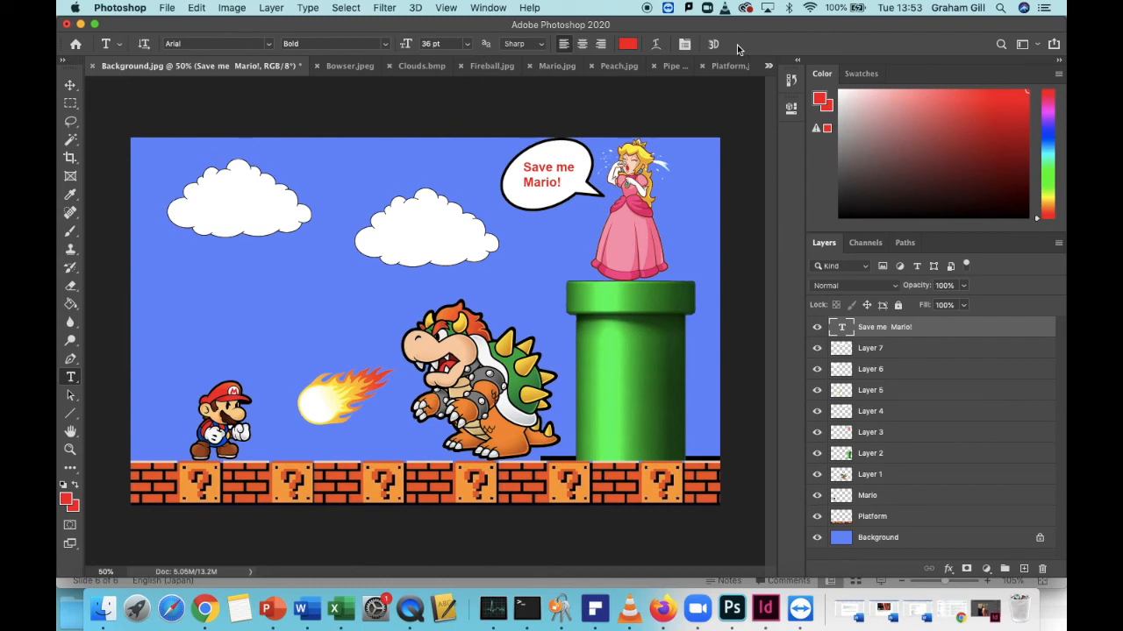
Go through the layers one by one from Background up to Layer 7 to review the layer stack.
left_click(894, 537)
left_click(896, 517)
left_click(897, 497)
left_click(900, 473)
left_click(901, 454)
left_click(901, 433)
left_click(900, 412)
left_click(900, 390)
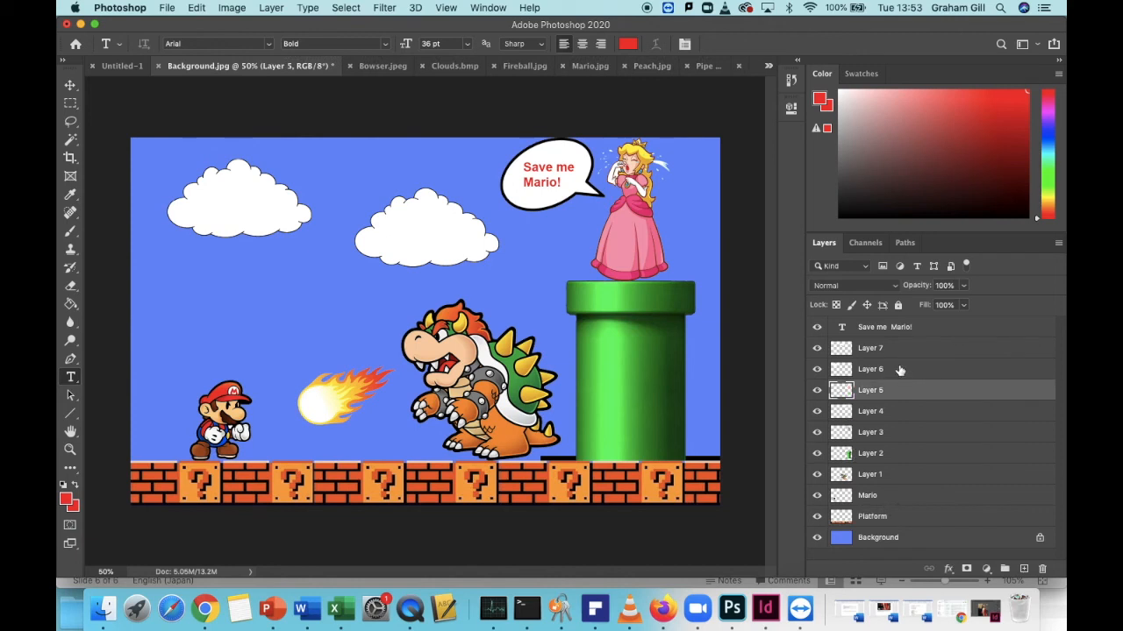
left_click(900, 369)
left_click(904, 348)
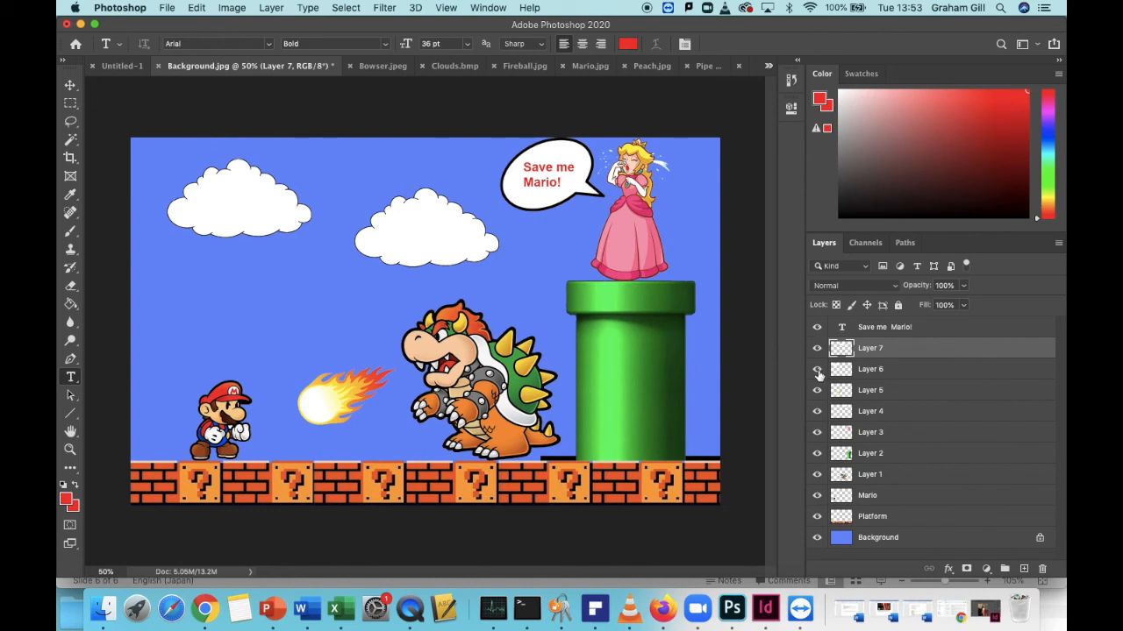
Hide and show Layers 2 to 6 and the Platform layer in turn to check which scene element each holds.
left_click(816, 454)
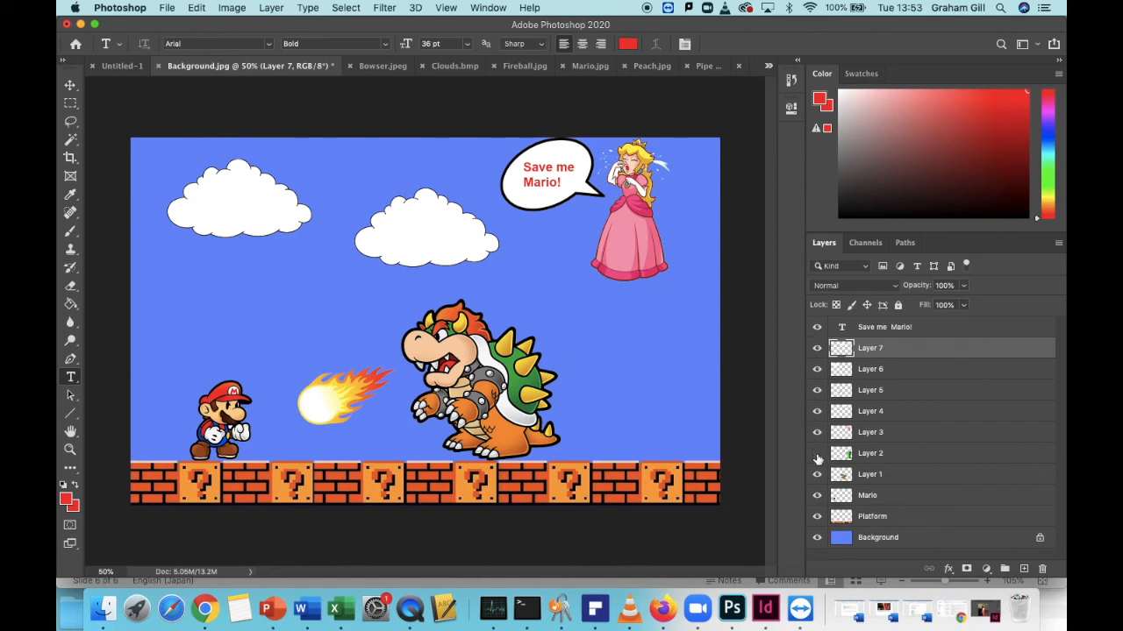
left_click(817, 454)
left_click(816, 434)
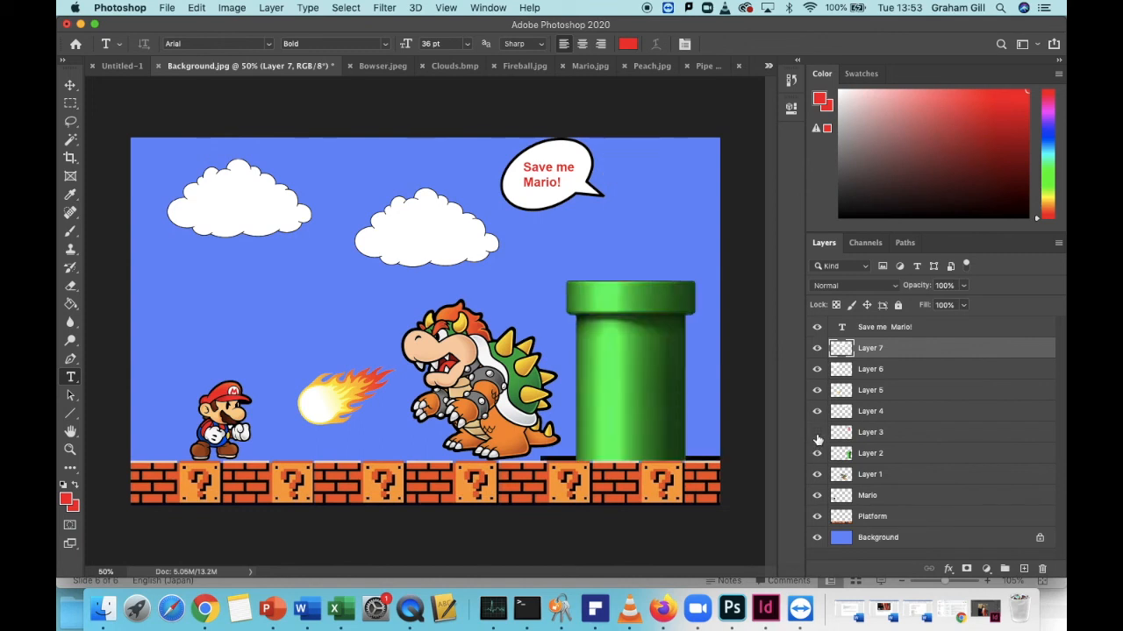
left_click(817, 433)
left_click(817, 413)
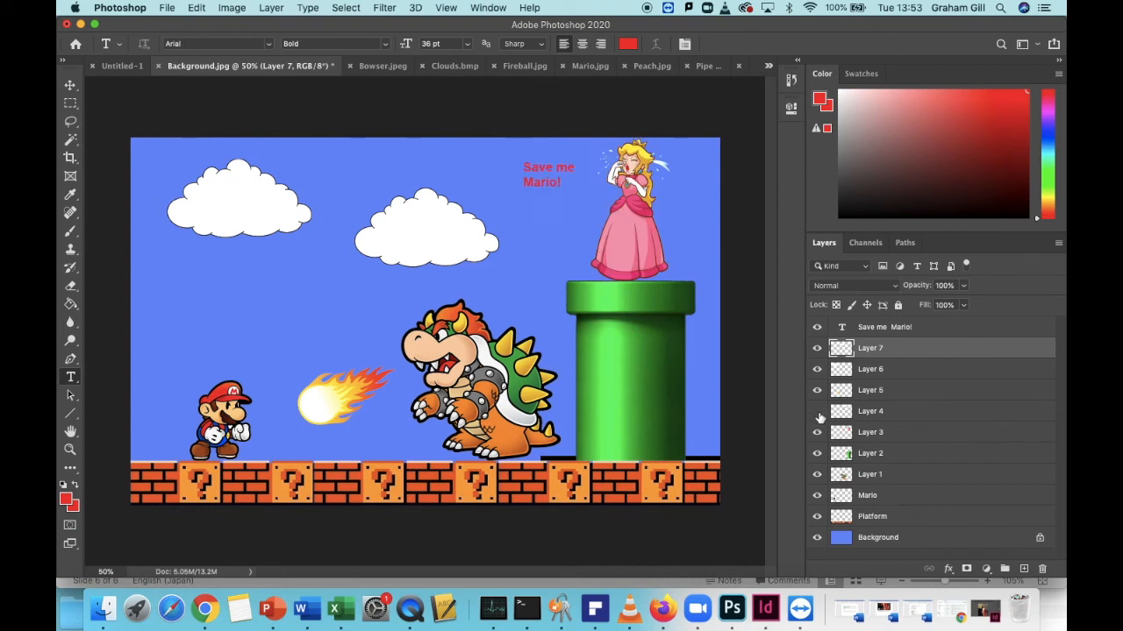
left_click(816, 412)
left_click(817, 391)
left_click(816, 391)
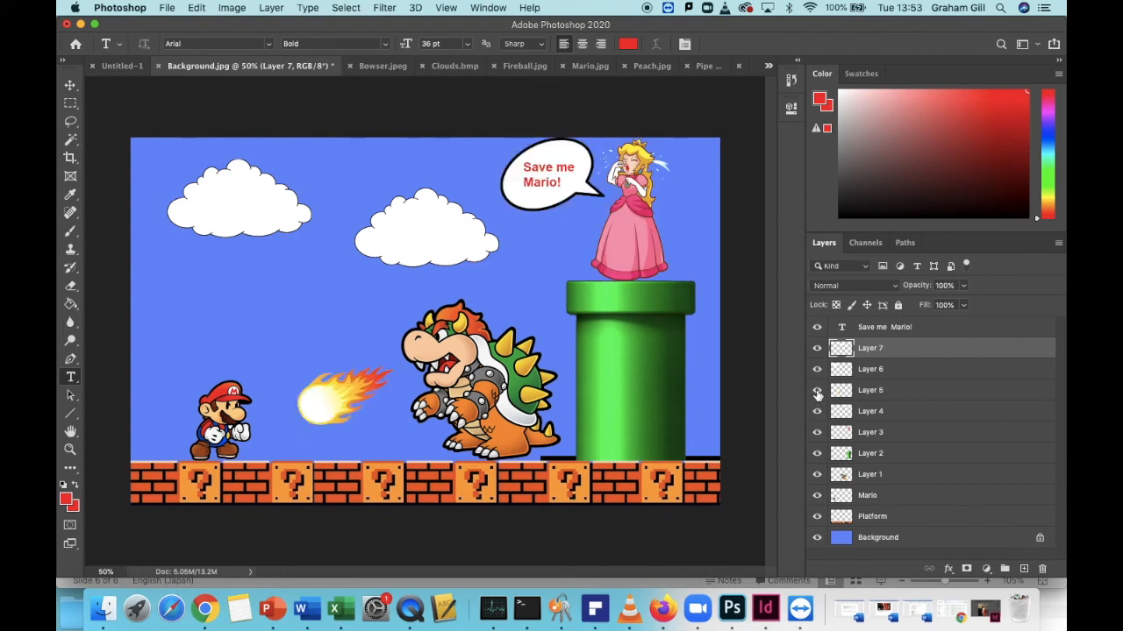
left_click(816, 369)
left_click(816, 370)
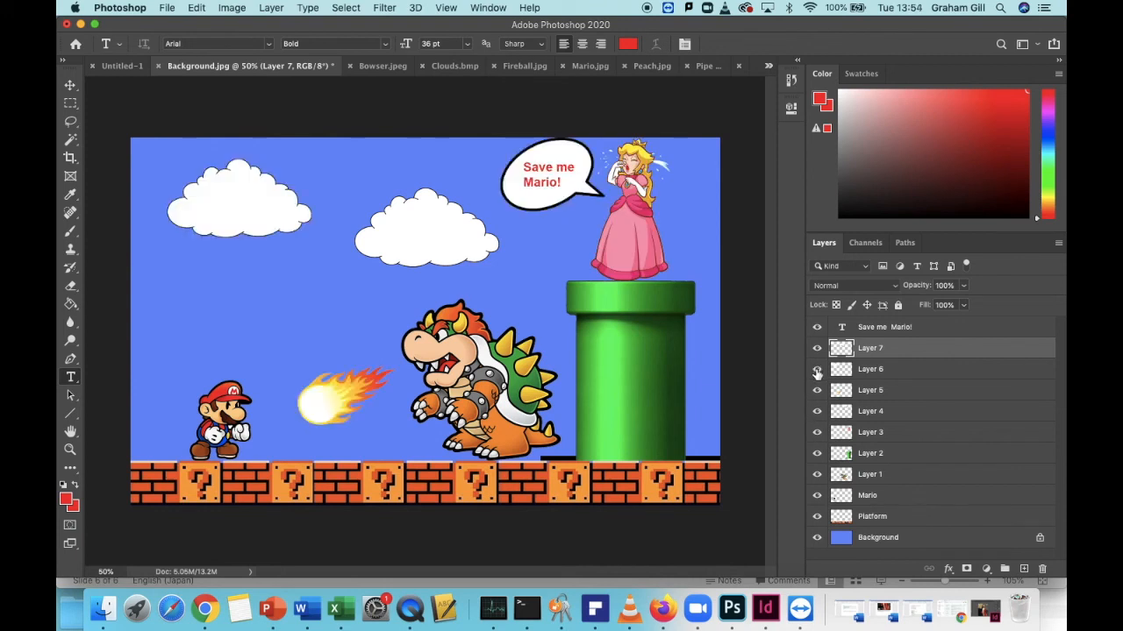
left_click(816, 516)
left_click(818, 517)
Start saving the scene under Save As and choose PNG as the file format.
left_click(167, 8)
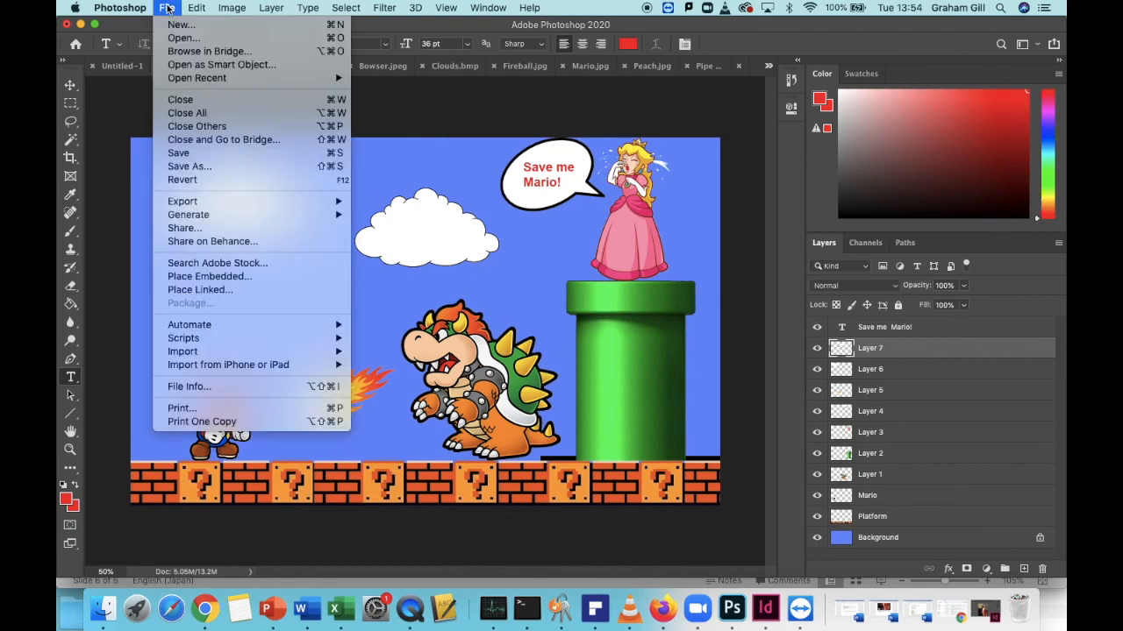
left_click(189, 165)
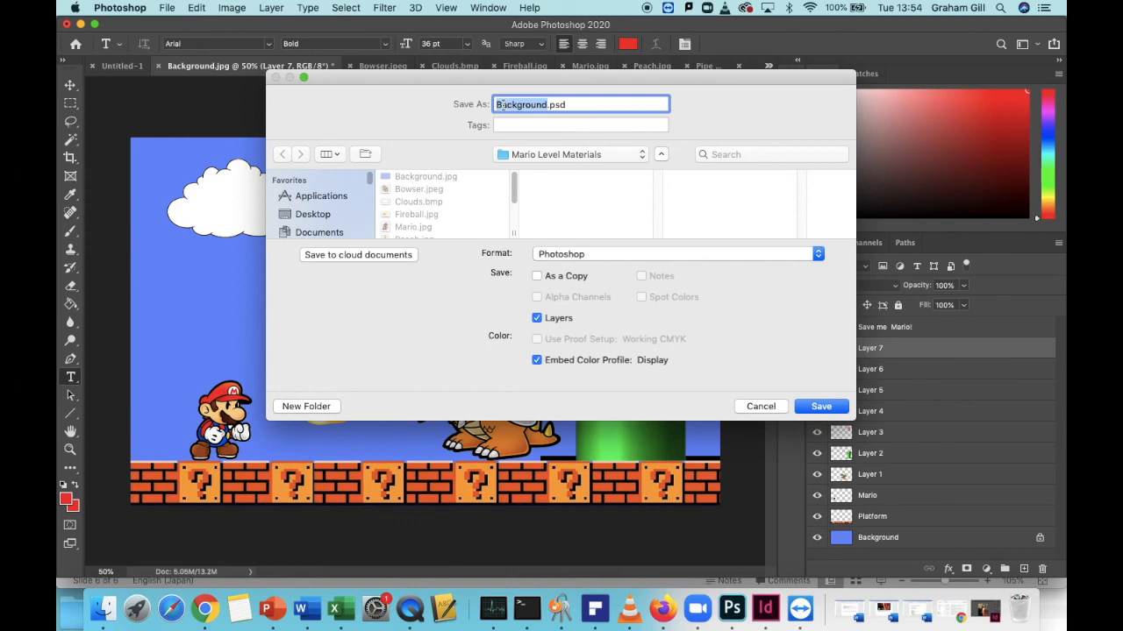
left_click_drag(550, 105, 566, 107)
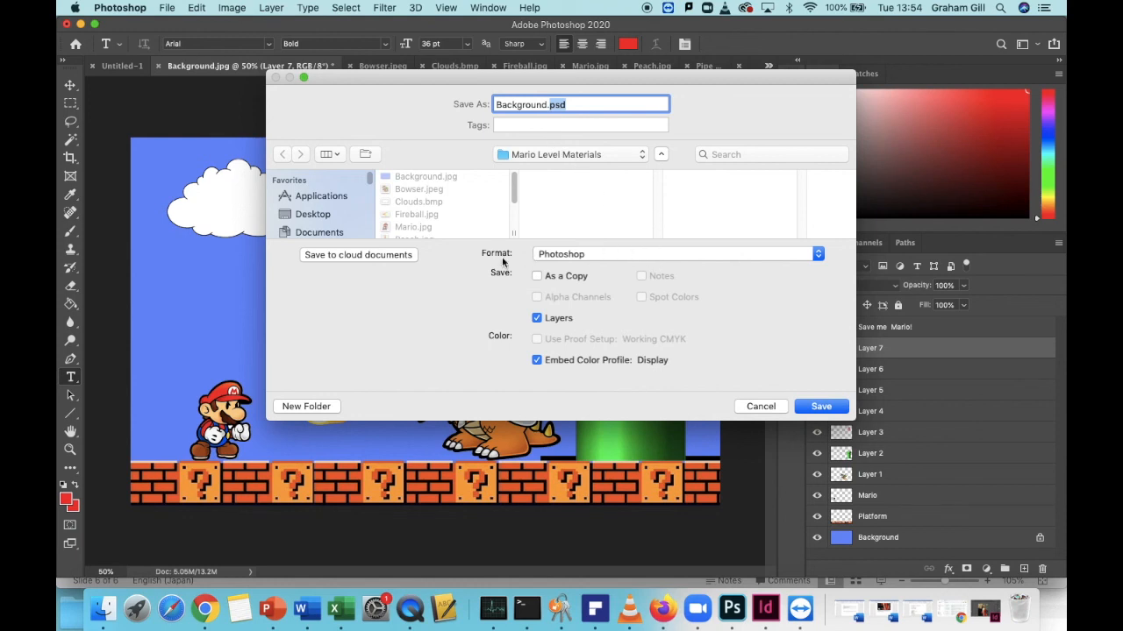
left_click(817, 254)
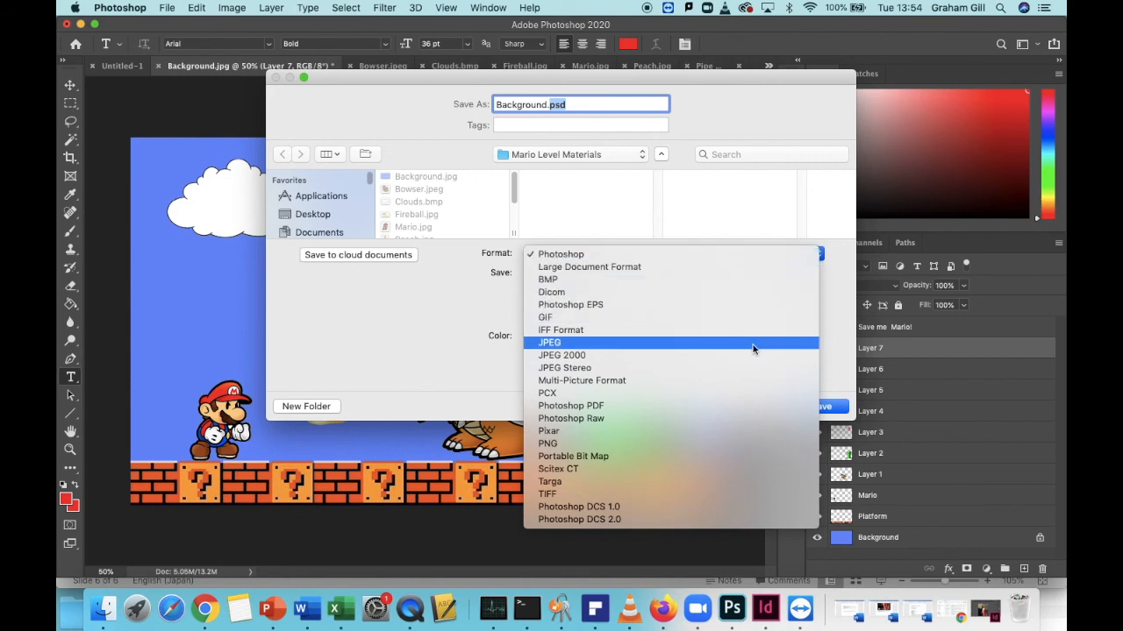
left_click(735, 451)
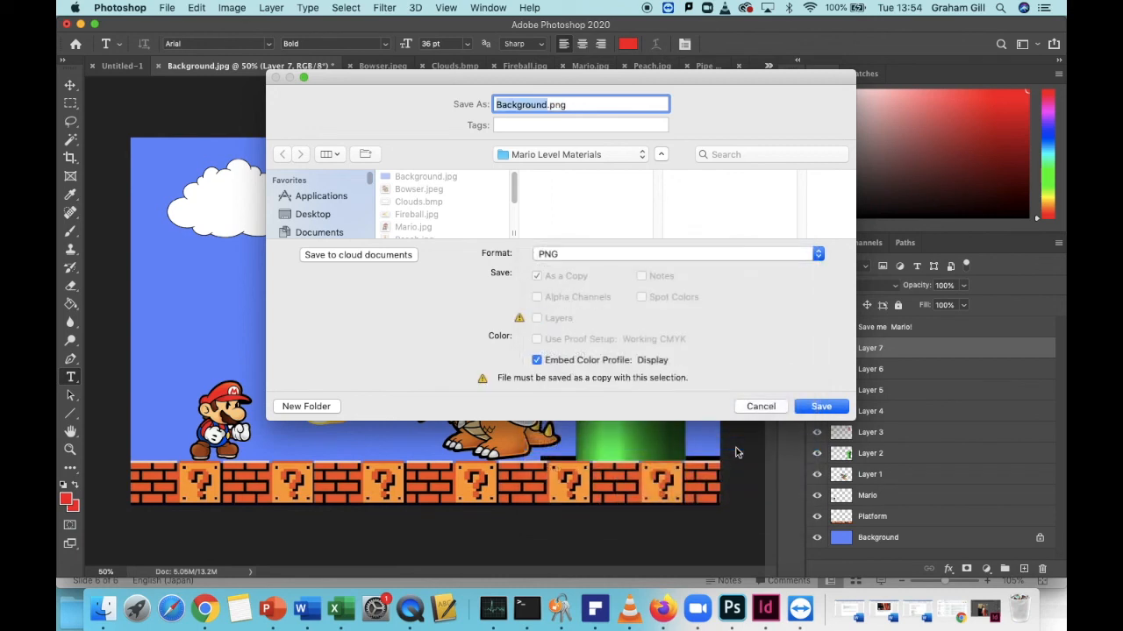